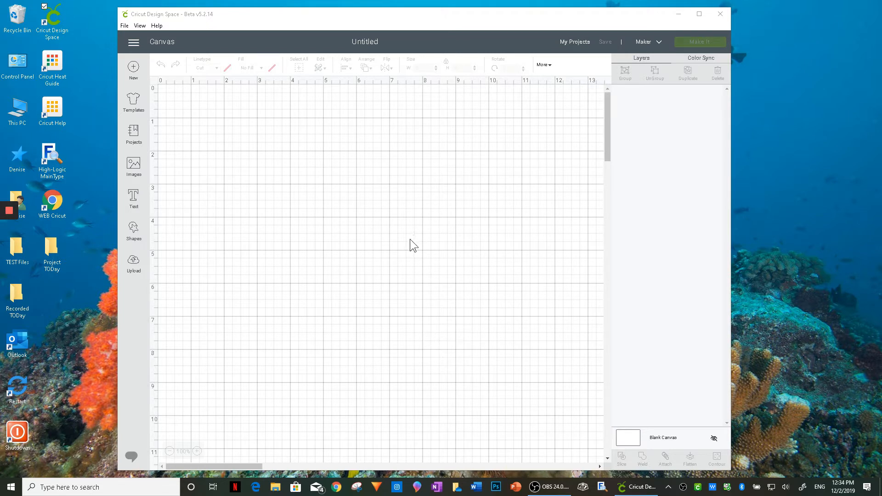
- Search the image library for "christmas tree truck"
left_click(132, 165)
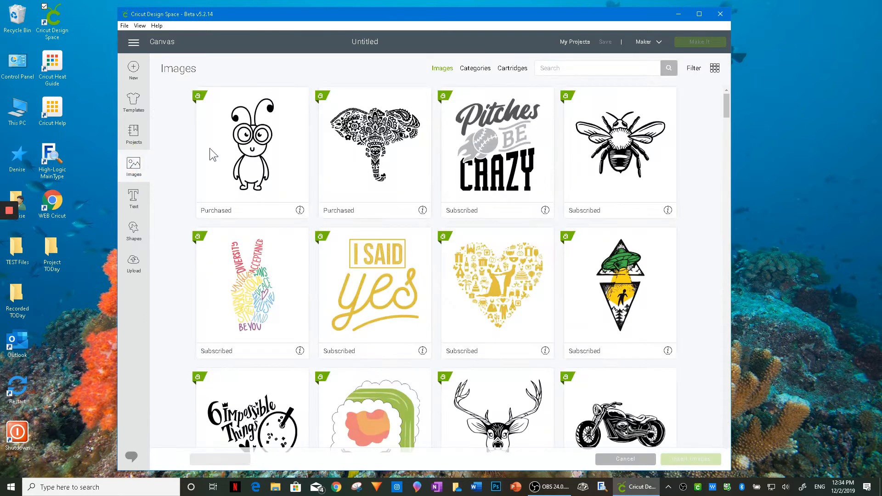
left_click(562, 67)
type("christmas tree")
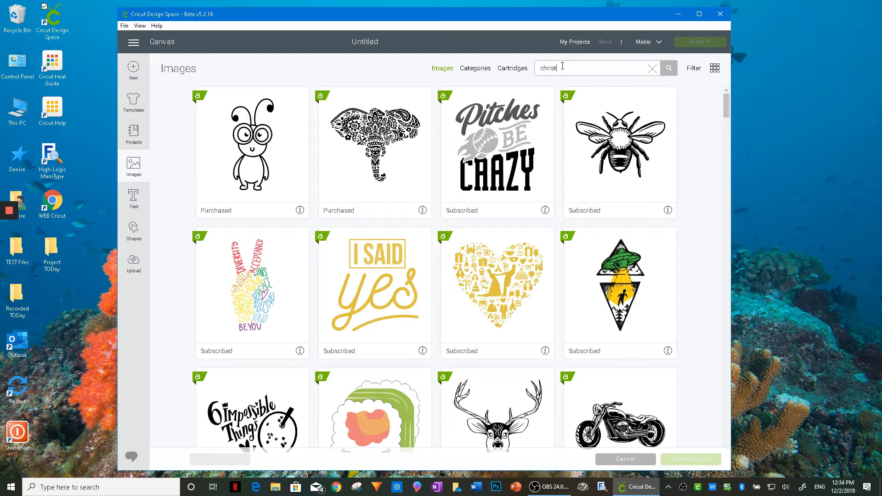
type(" truck")
key("Return")
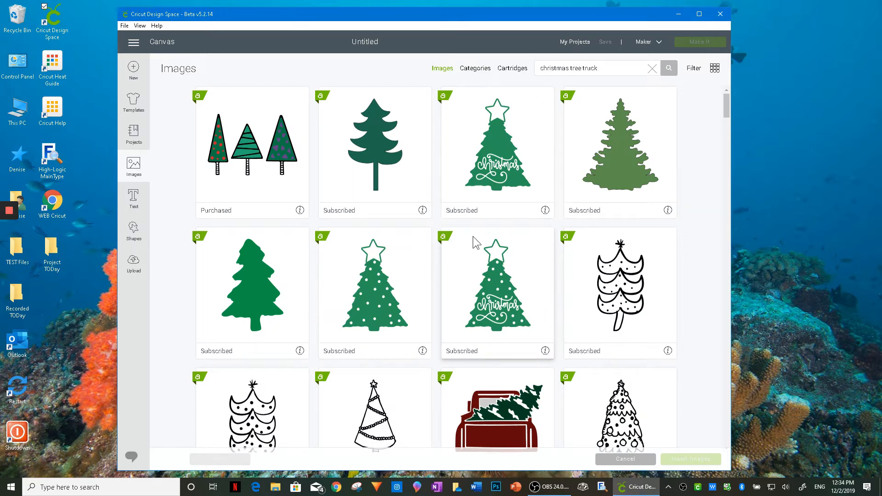
- Insert the Christmas Tree Red Truck image from the search results onto the canvas
scroll(476, 242, "down", 1)
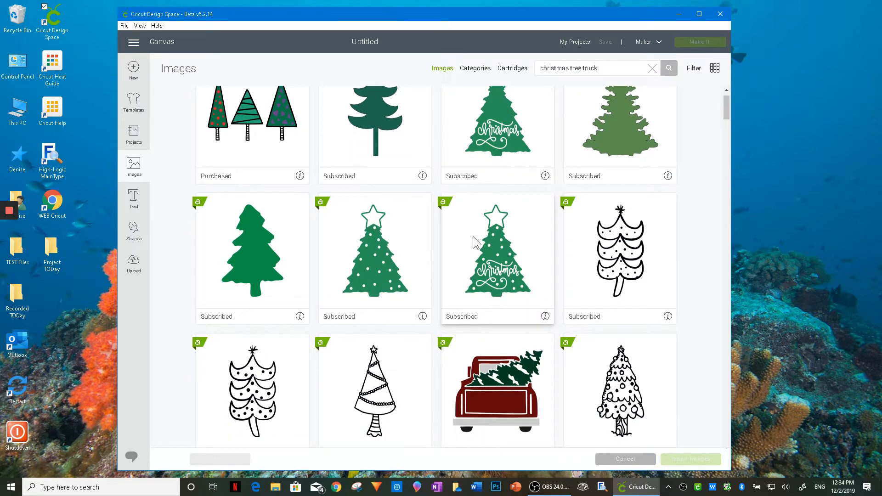
scroll(474, 239, "down", 3)
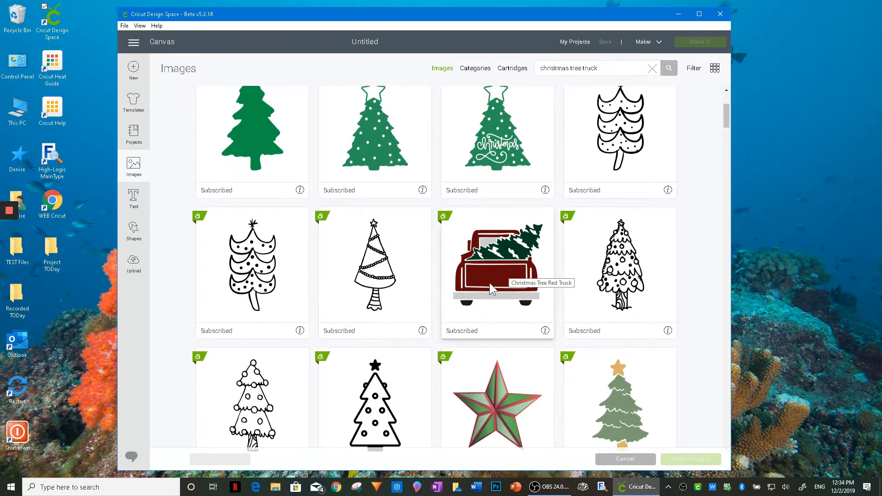
left_click(489, 282)
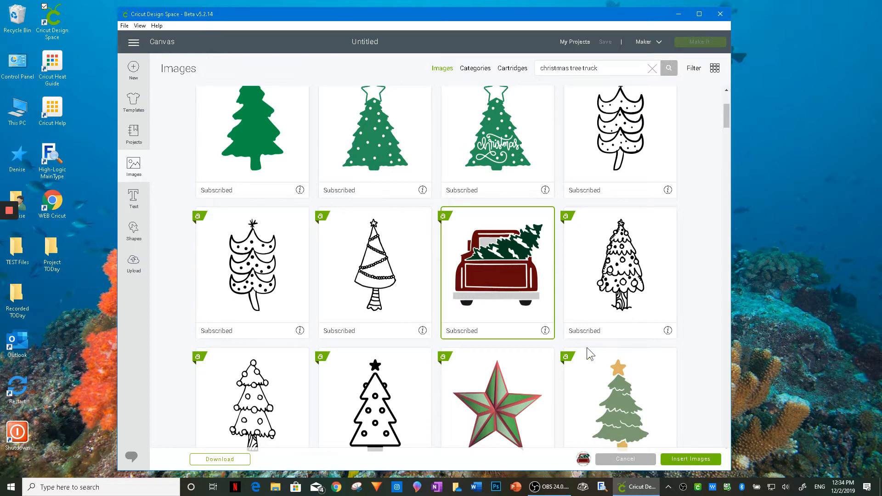
left_click(693, 459)
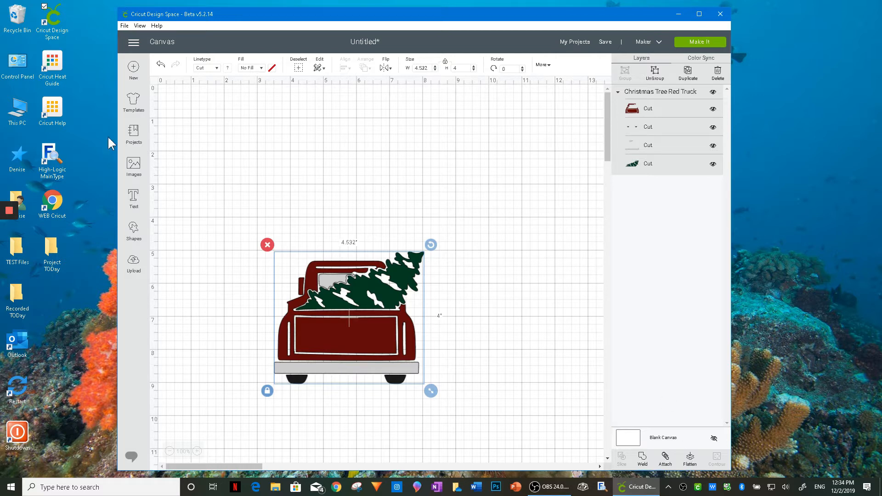
- Search the image library for "merry christmas"
left_click(130, 164)
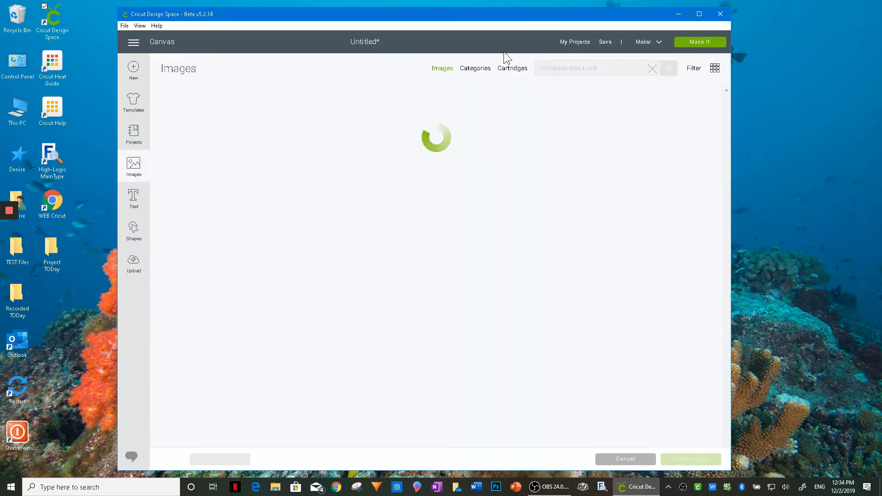
triple_click(605, 68)
type("mer")
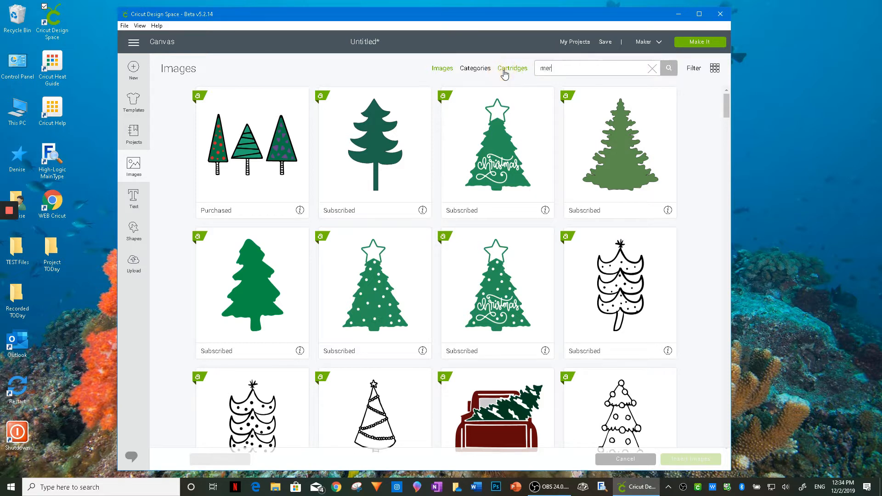
type("ry christmas")
key("Return")
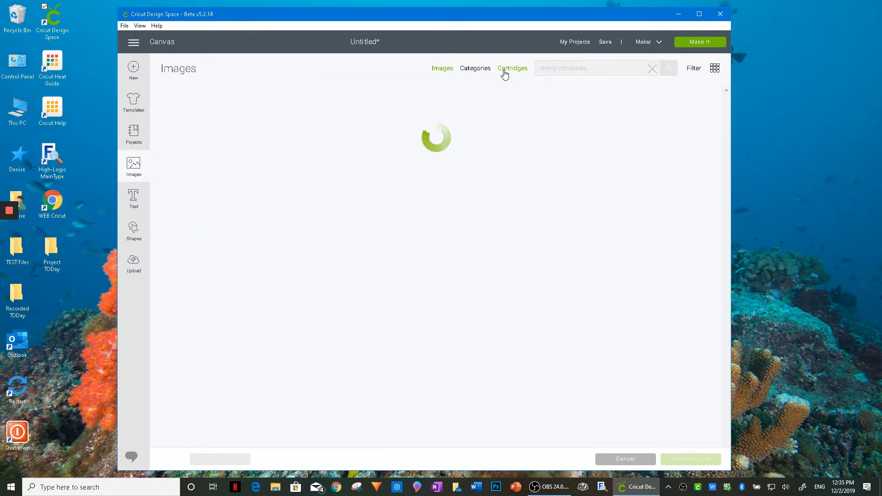
- Insert the red Merry Christmas lettering with small stars and a swash underline onto the canvas
scroll(477, 174, "down", 5)
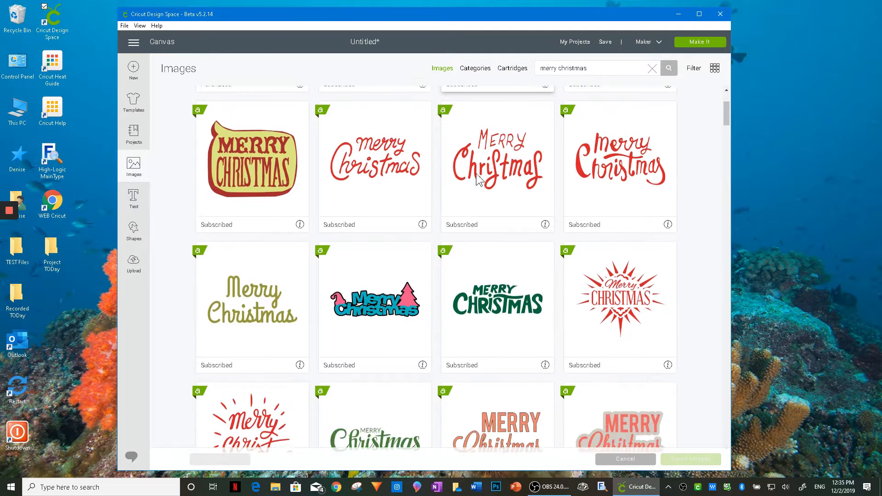
scroll(477, 177, "down", 8)
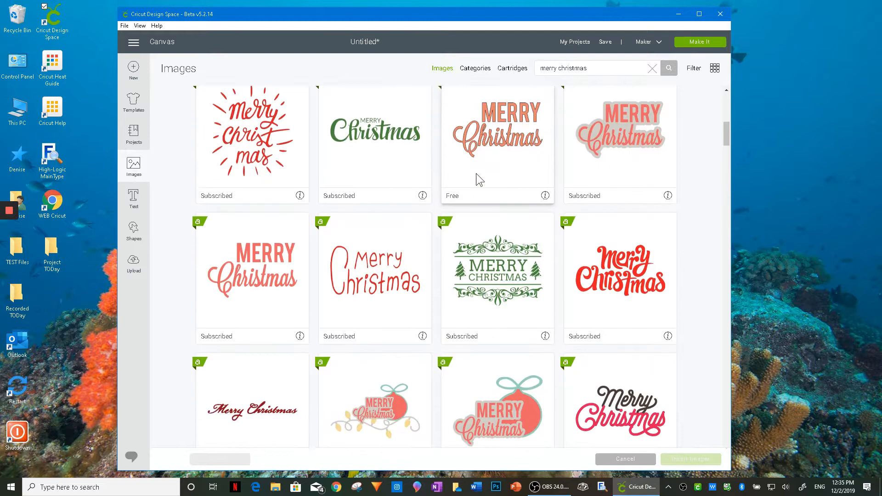
scroll(477, 175, "down", 7)
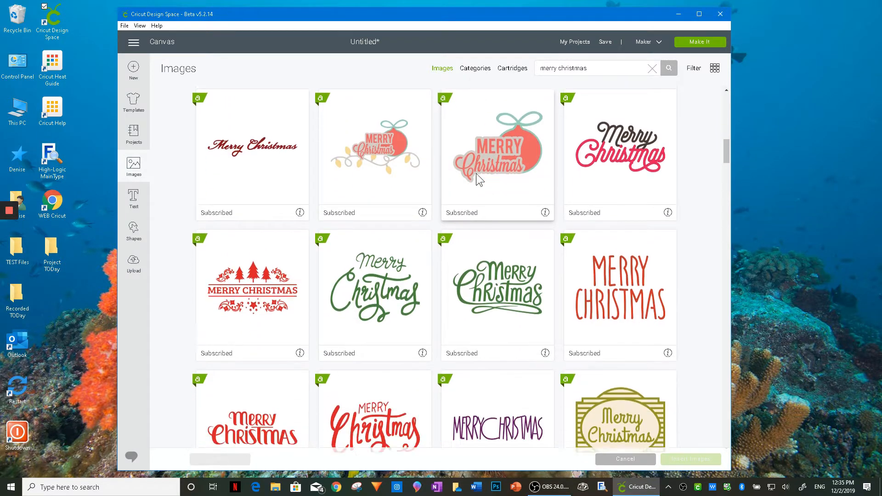
scroll(476, 173, "down", 5)
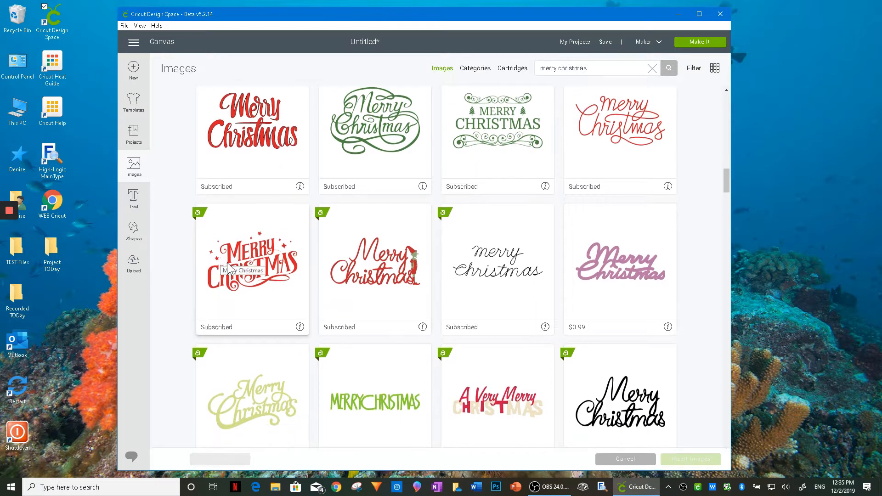
left_click(236, 265)
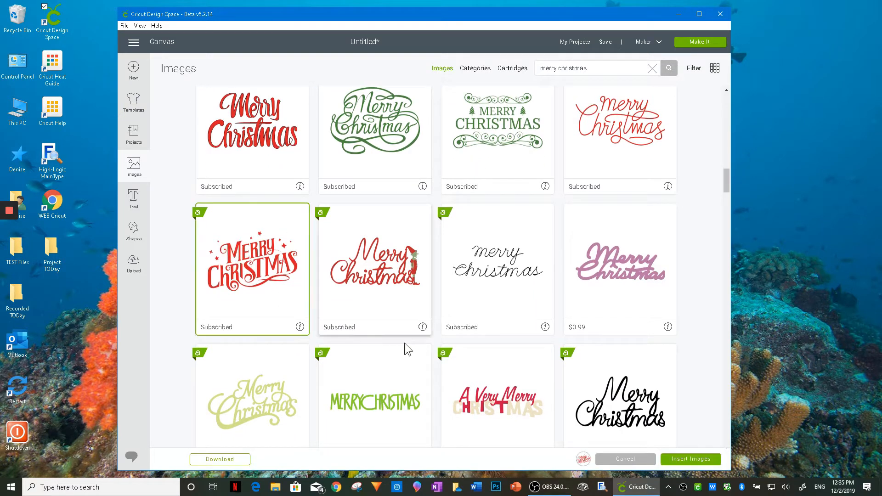
left_click(682, 459)
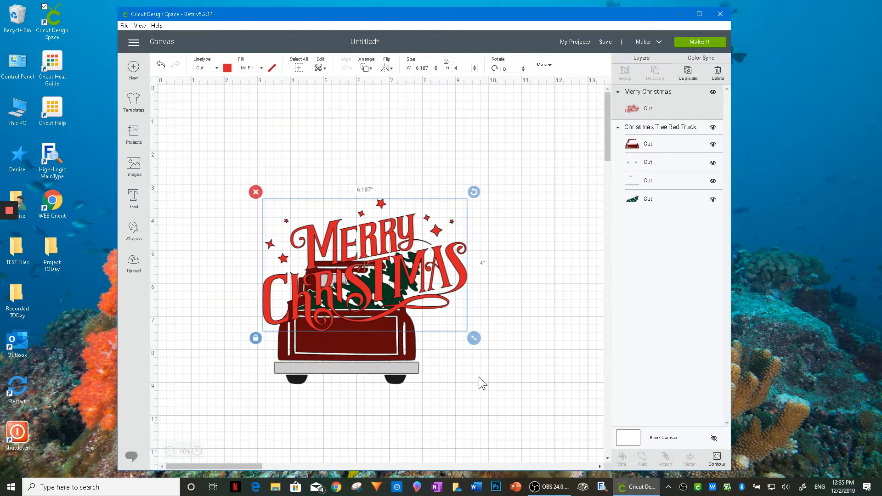
- Arrange the Merry Christmas lettering above the truck with a gap between them, and enlarge the lettering to about 6.85 by 4.43 inches
left_click_drag(368, 304, 353, 220)
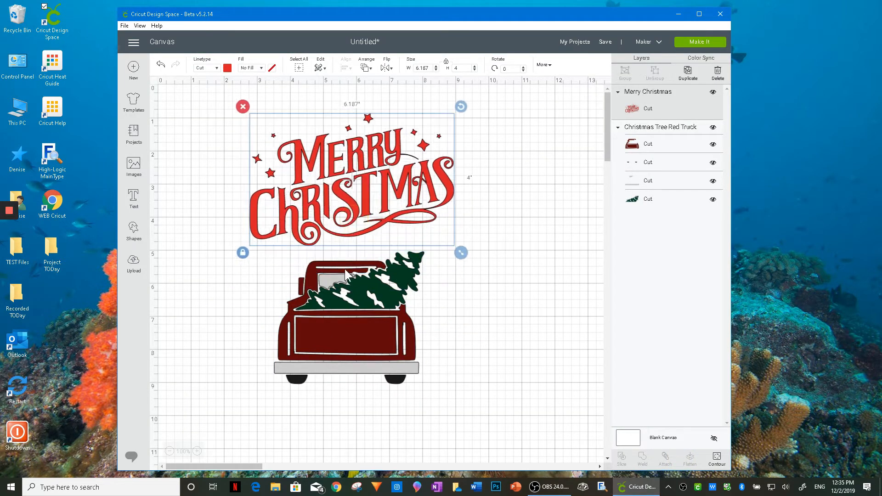
left_click_drag(368, 354, 364, 377)
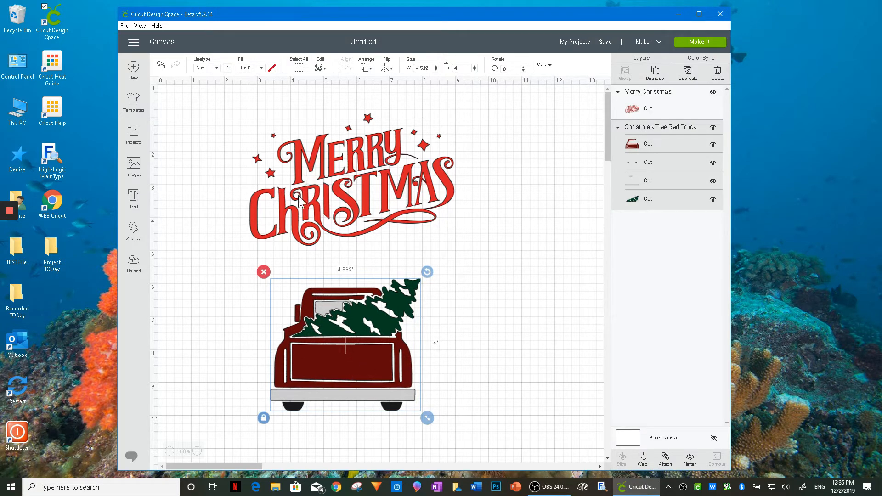
left_click_drag(345, 202, 327, 197)
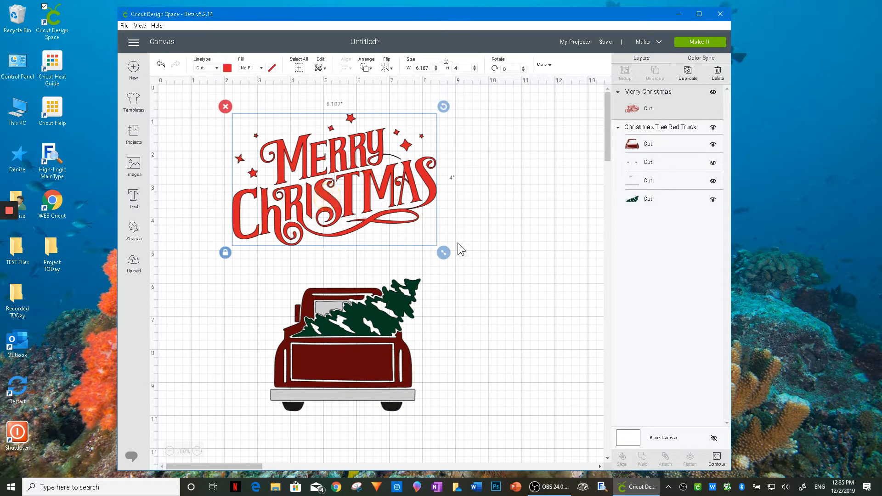
mouse_move(445, 253)
left_mouse_down()
mouse_move(502, 291)
mouse_move(454, 252)
left_mouse_up()
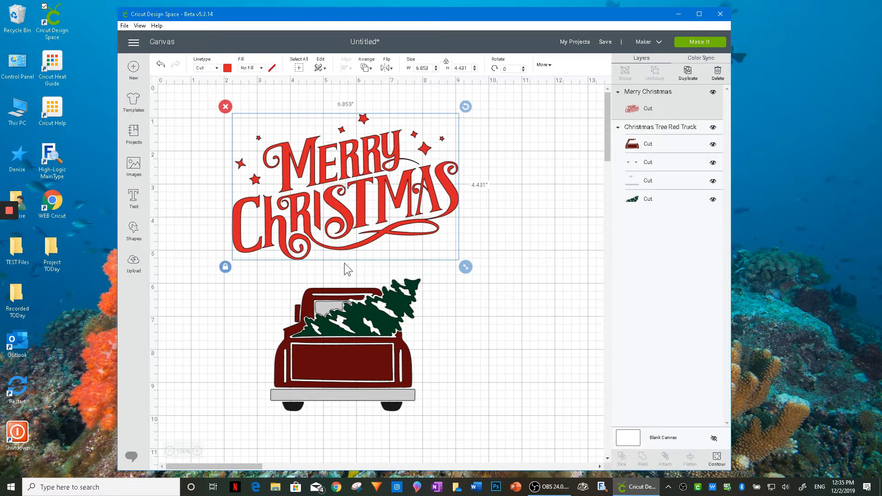
- Add a square shape and, with its proportions unlocked, resize it to 12 inches wide by 18 inches high
left_click(133, 229)
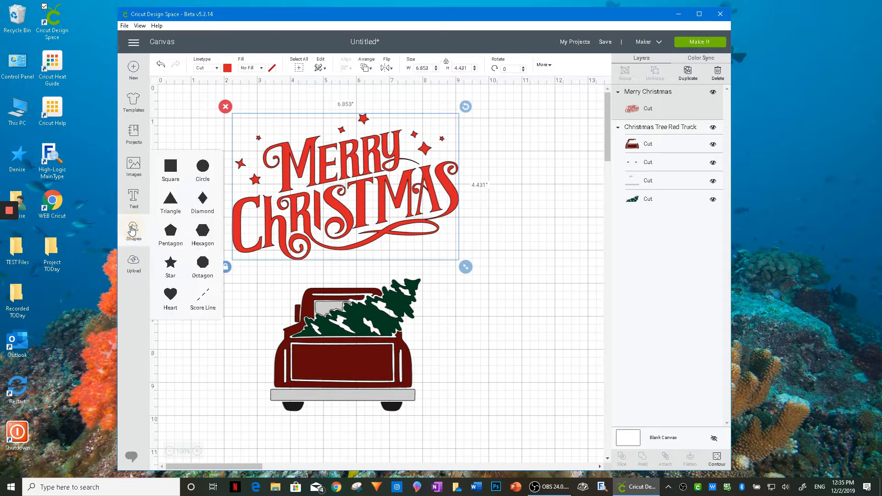
left_click(168, 169)
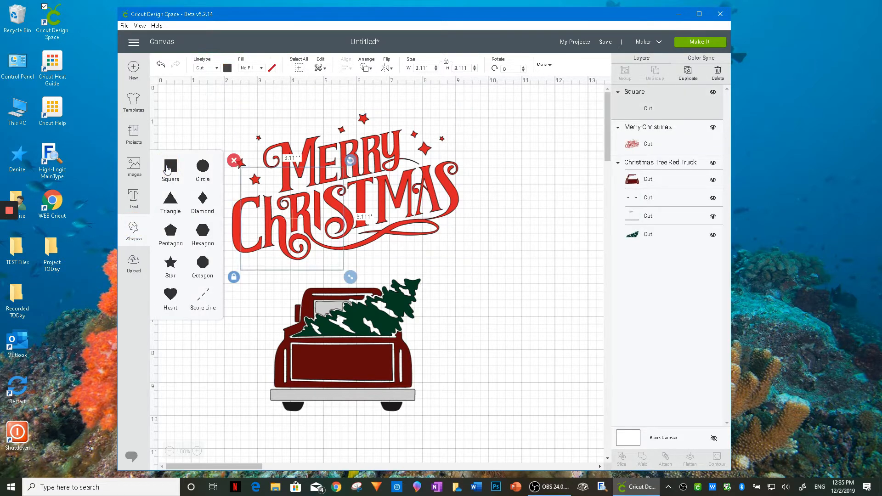
left_click(446, 62)
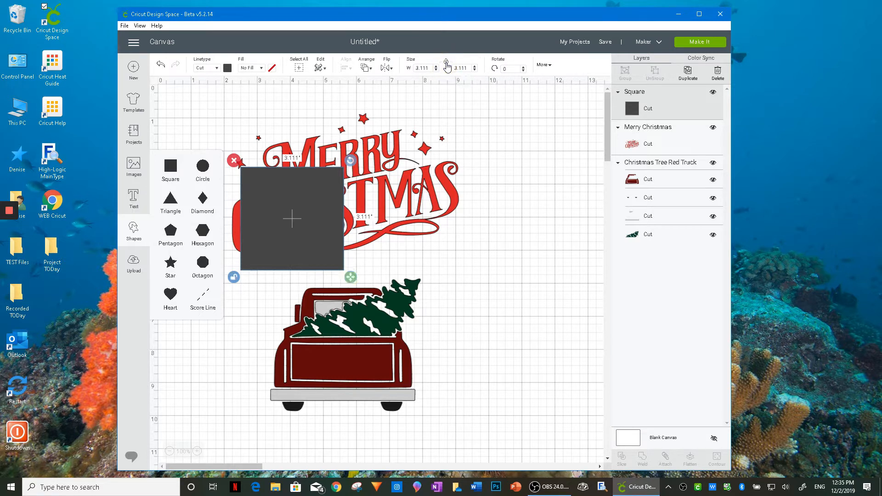
left_click_drag(430, 69, 404, 70)
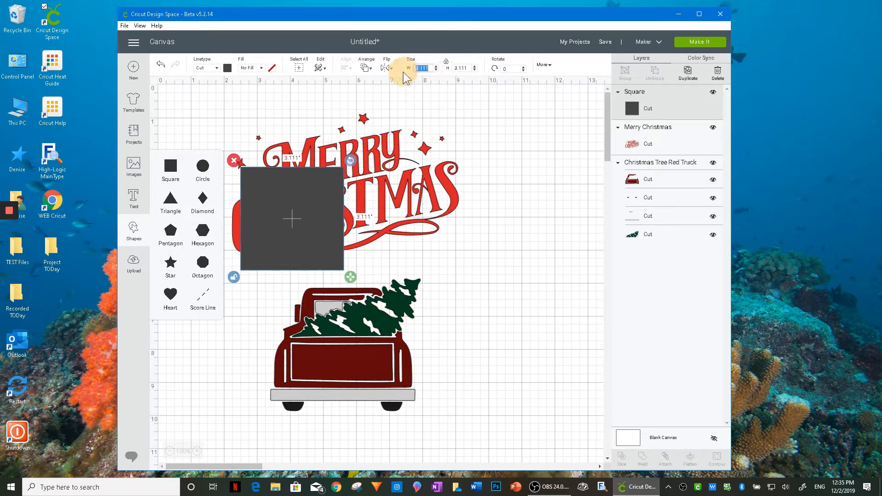
type("12")
key("Tab")
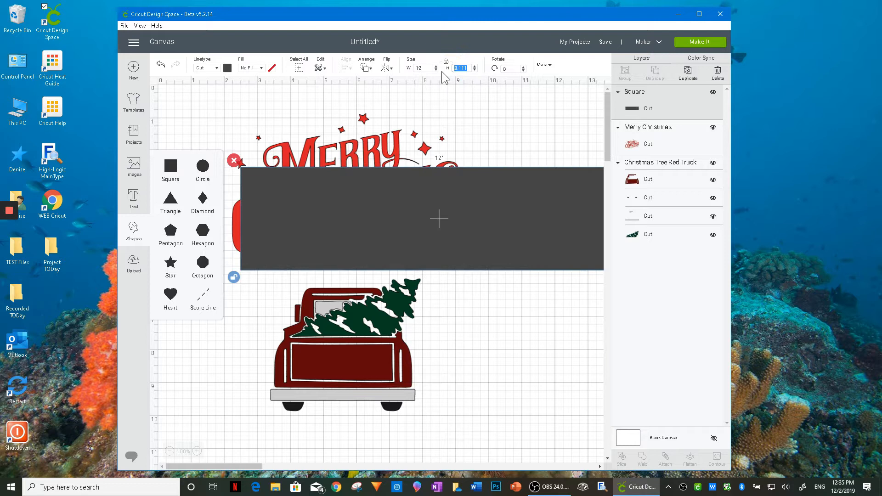
key("Return")
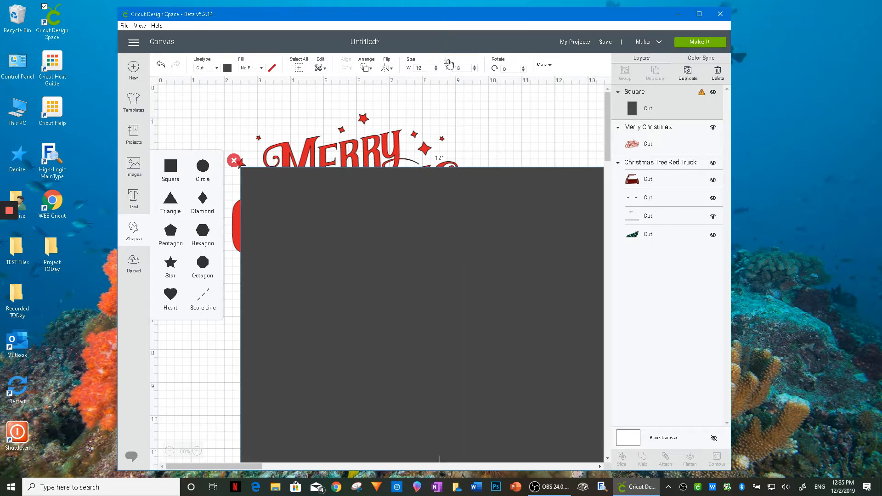
- Move the 12 by 18 inch rectangle near the canvas origin, over the lettering and the truck
left_click(396, 277)
left_click_drag(439, 288, 401, 231)
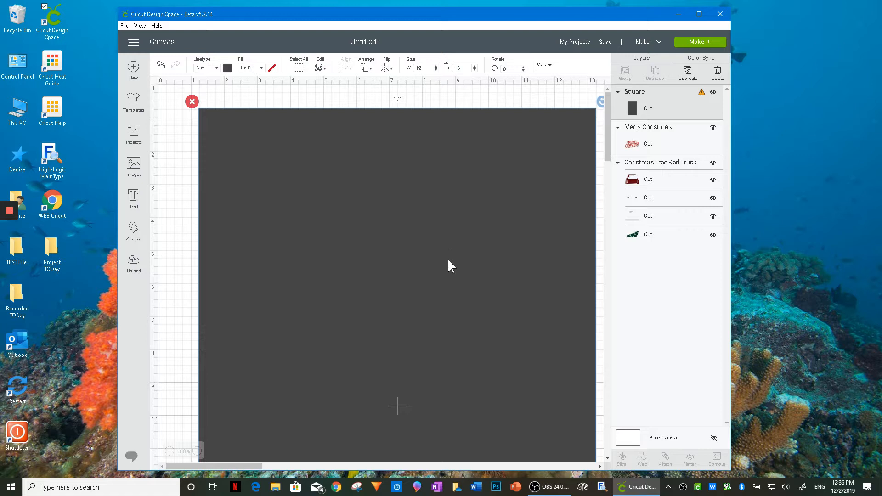
left_click_drag(448, 265, 426, 266)
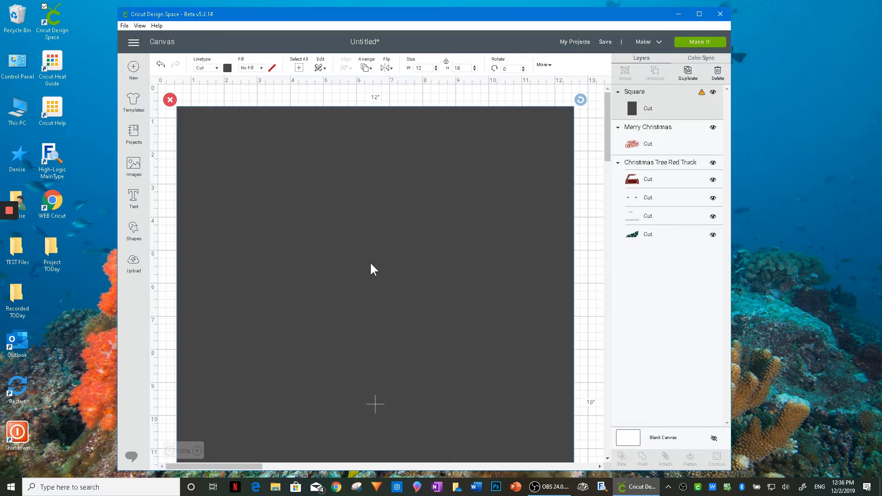
- Send the rectangle to the back, behind the Merry Christmas lettering and the truck
right_click(354, 225)
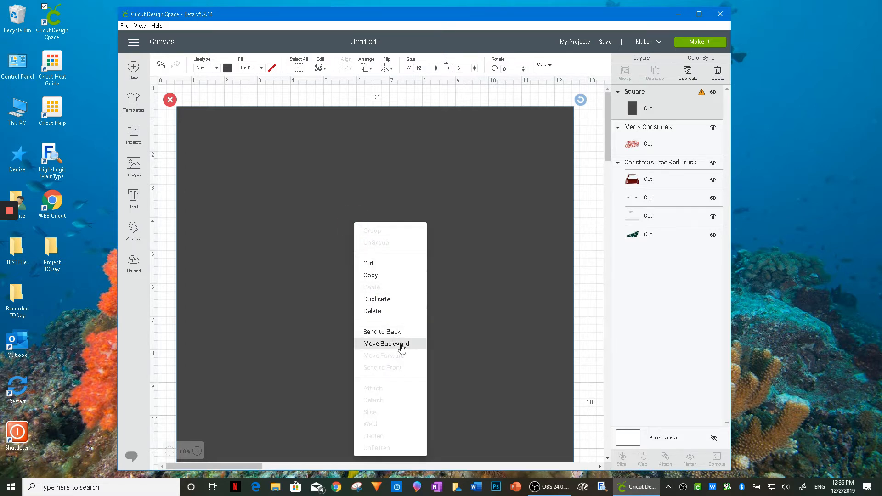
left_click(402, 347)
right_click(401, 345)
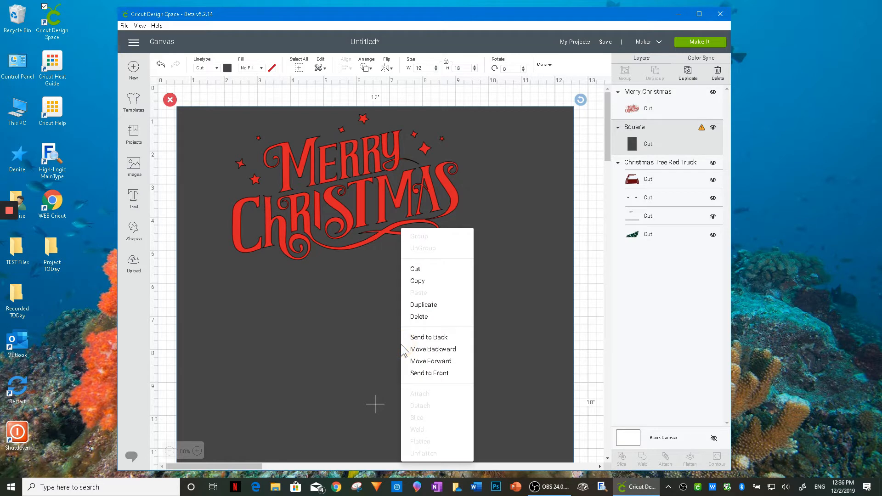
left_click(424, 337)
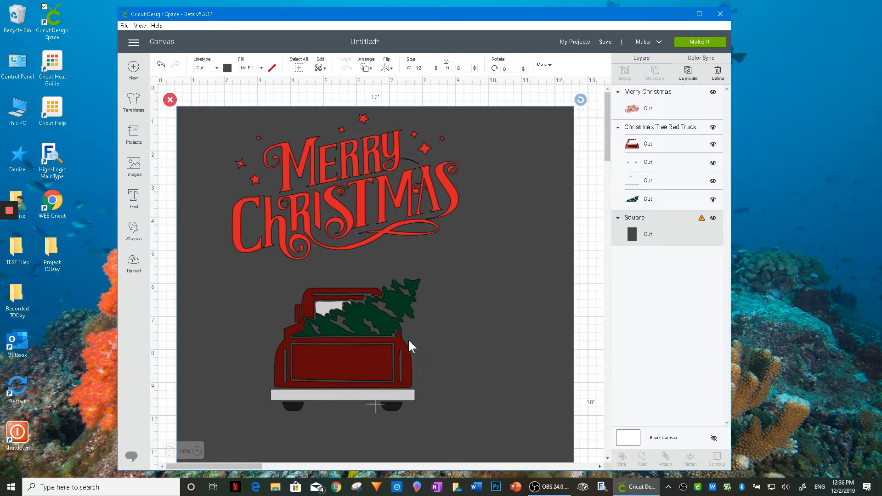
- Move the truck down the rectangle, away from the lettering, to about x 4.18 and y 9.28 inches
scroll(434, 392, "down", 6)
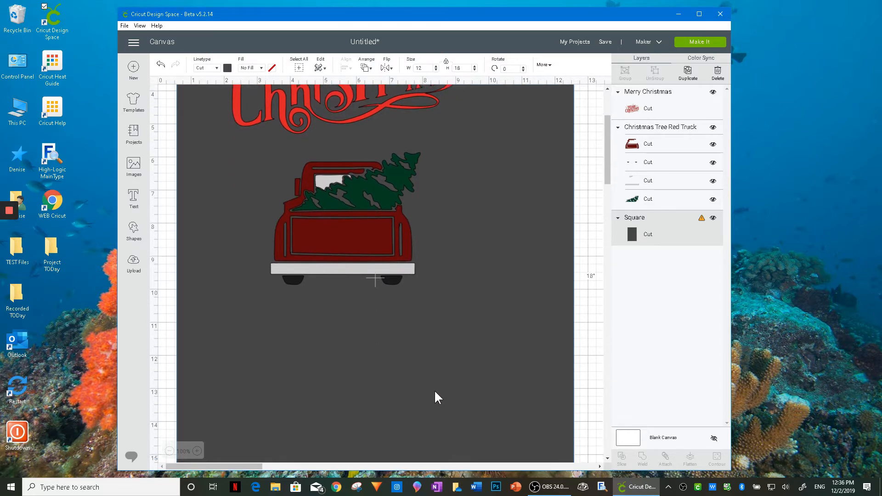
scroll(435, 390, "up", 6)
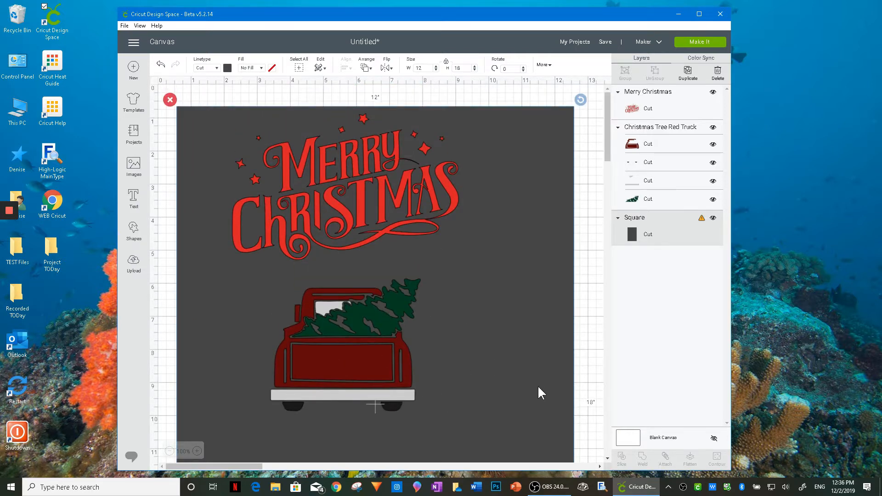
scroll(533, 379, "down", 8)
scroll(531, 381, "up", 5)
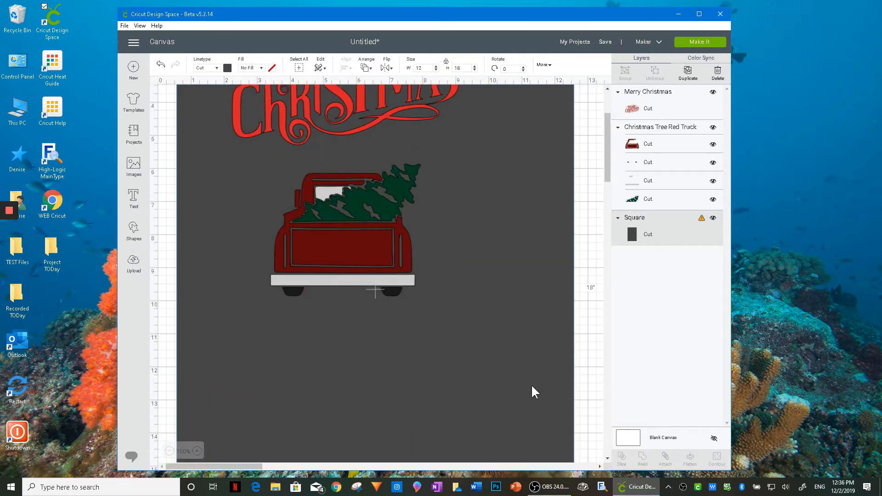
scroll(534, 392, "up", 1)
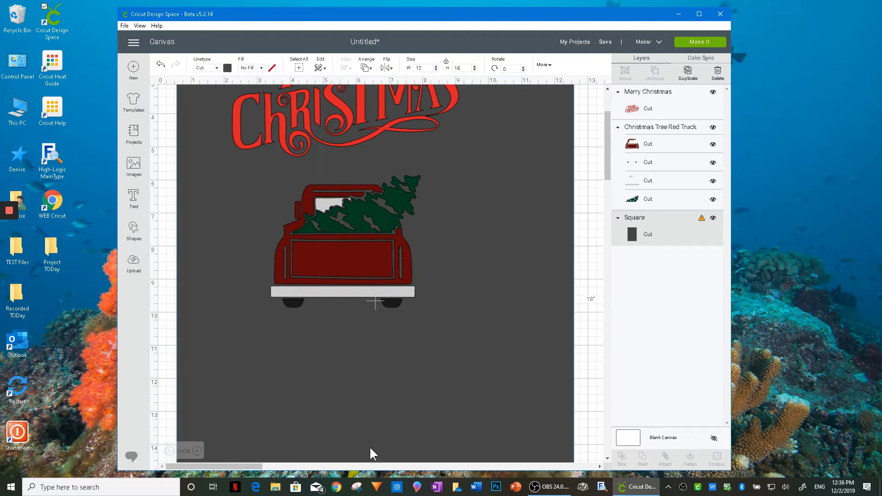
left_click(169, 451)
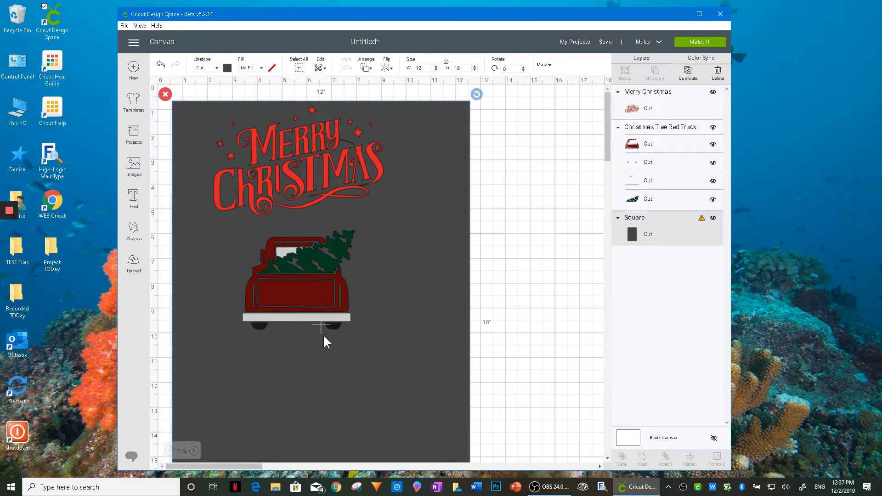
left_click_drag(299, 294, 319, 379)
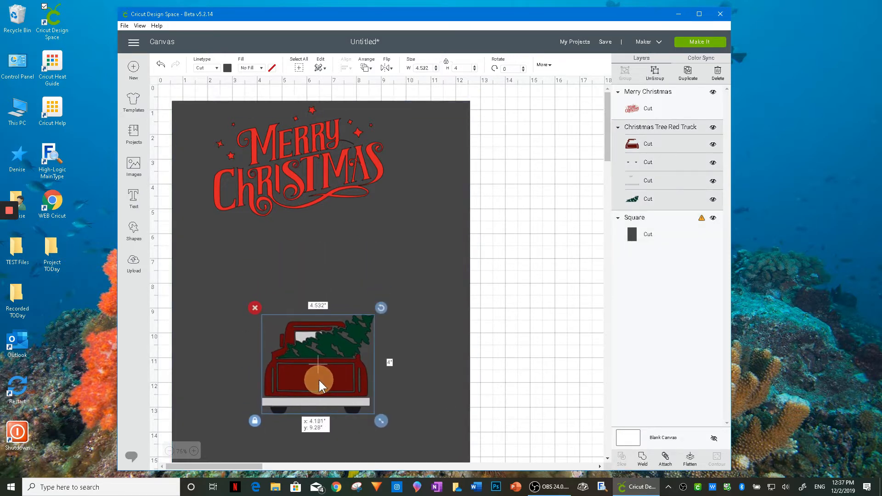
- Enlarge the truck to about 7.9 by 7 inches and reposition it on the lower half of the rectangle
left_click_drag(381, 420, 467, 462)
left_click_drag(393, 433, 349, 398)
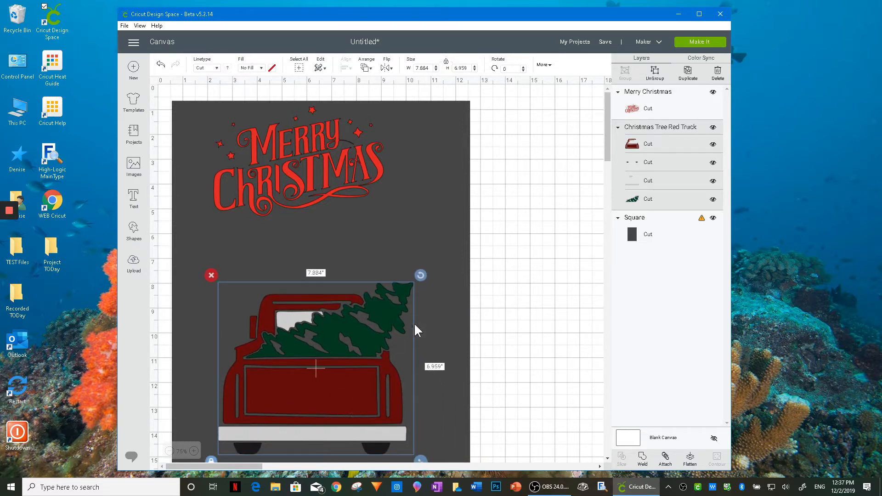
left_click_drag(607, 148, 607, 150)
scroll(511, 263, "down", 1)
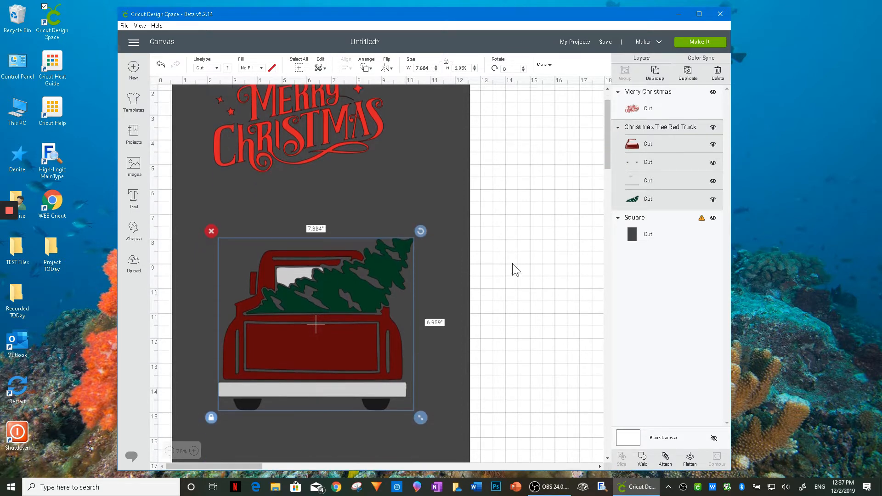
left_click(169, 451)
left_click_drag(275, 294, 272, 324)
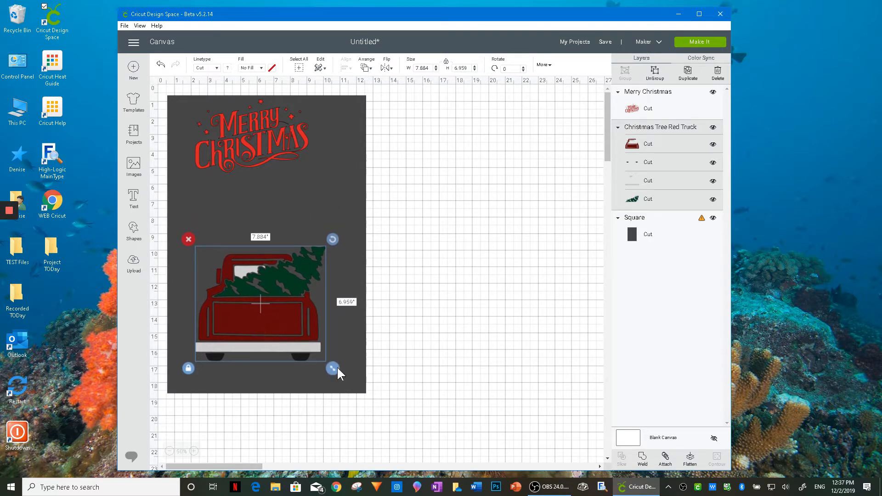
- Enlarge the truck to about 9.8 by 8.65 inches and center it near the rectangle's lower edge
left_click_drag(338, 369, 362, 382)
mouse_move(291, 341)
left_mouse_down()
mouse_move(307, 343)
mouse_move(288, 340)
left_mouse_up()
left_click_drag(289, 342, 285, 341)
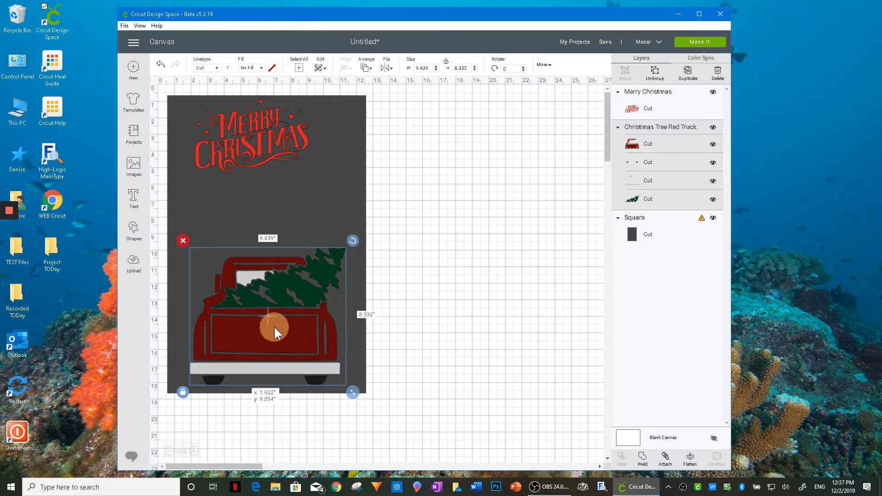
left_click_drag(352, 391, 356, 395)
left_click_drag(298, 349, 297, 349)
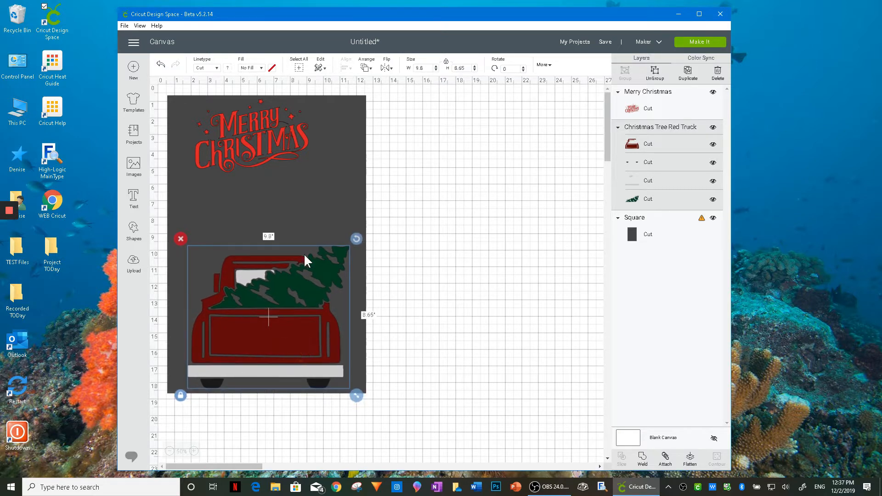
- Enlarge the Merry Christmas lettering to about 9.9 by 6.4 inches and center it on the rectangle above the truck
left_click(250, 133)
left_click_drag(272, 144, 285, 170)
left_click_drag(329, 205, 374, 233)
left_click_drag(299, 194, 266, 177)
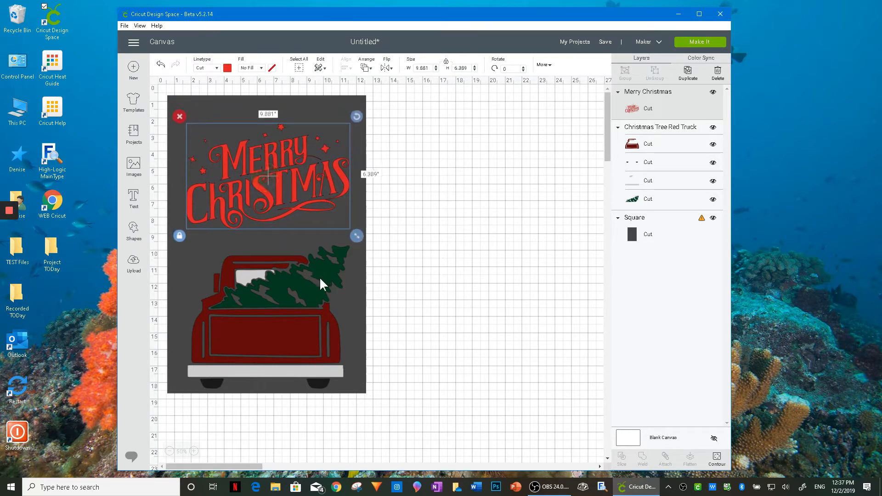
- Reduce the truck to about 9.6 by 8.5 inches and move the lettering slightly down toward it
left_click(289, 309)
left_click_drag(353, 396, 352, 391)
left_click_drag(297, 347, 297, 347)
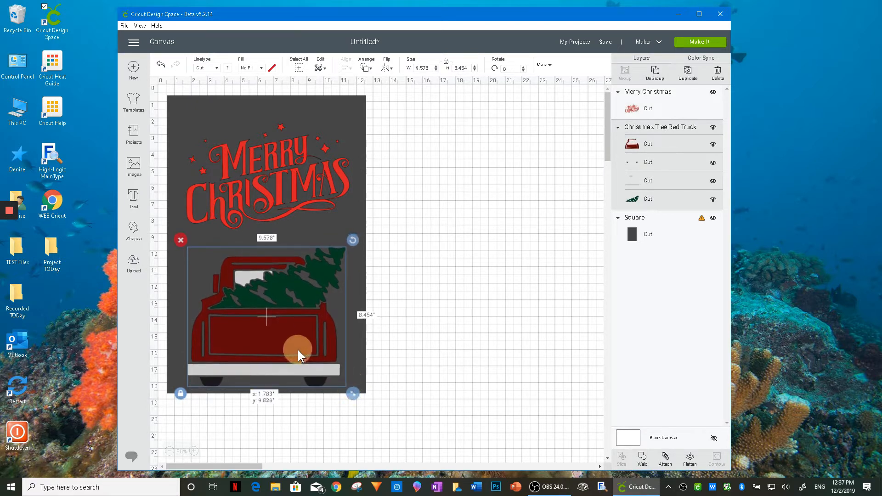
left_click(287, 182)
left_click_drag(292, 190, 305, 205)
- Recolor the background rectangle with the custom tan color #d29d54
left_click(346, 317)
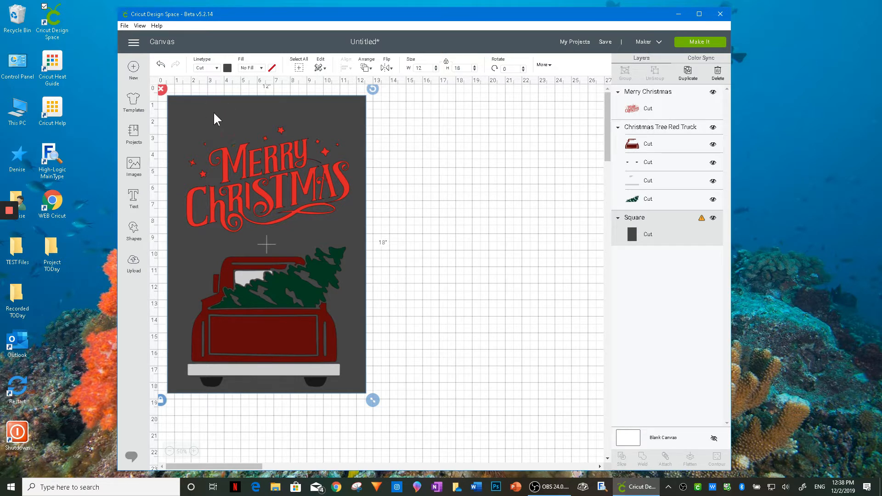
left_click(225, 69)
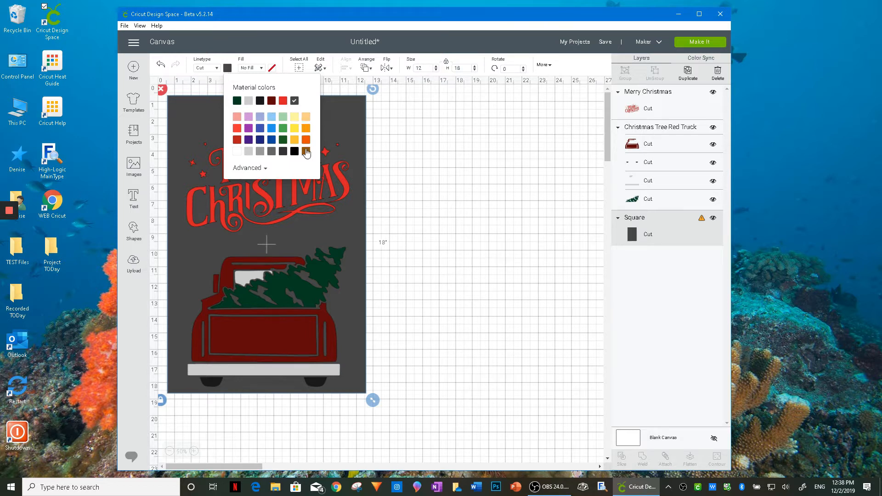
left_click(306, 118)
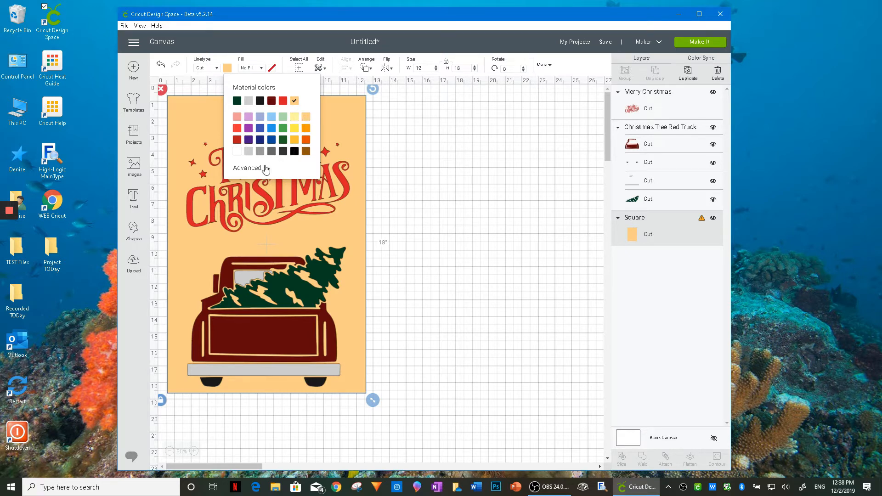
left_click(305, 153)
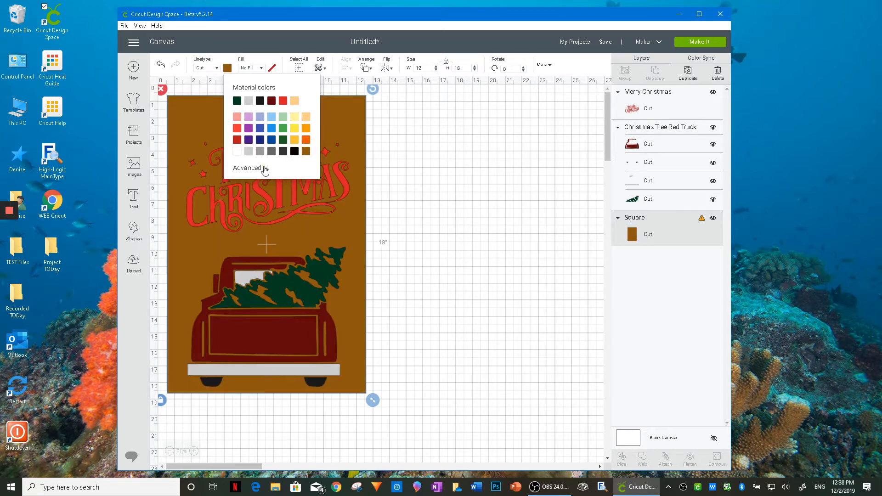
left_click(265, 168)
left_click_drag(302, 197, 280, 187)
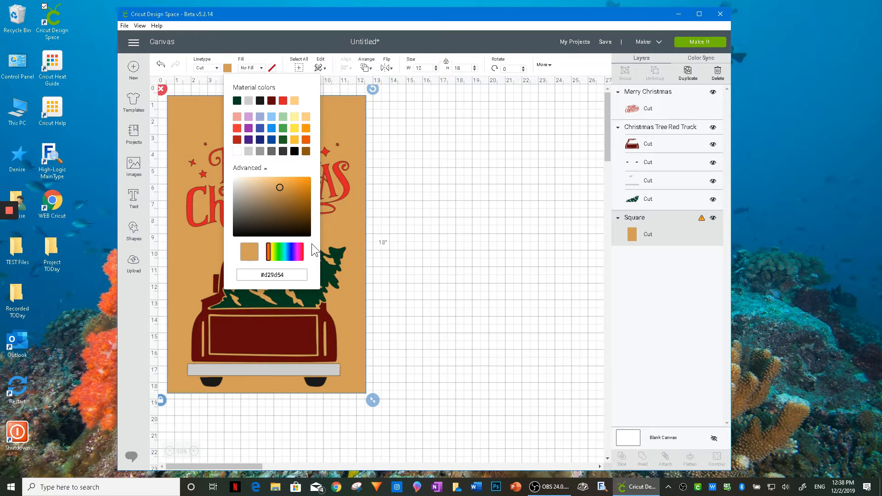
left_click(450, 188)
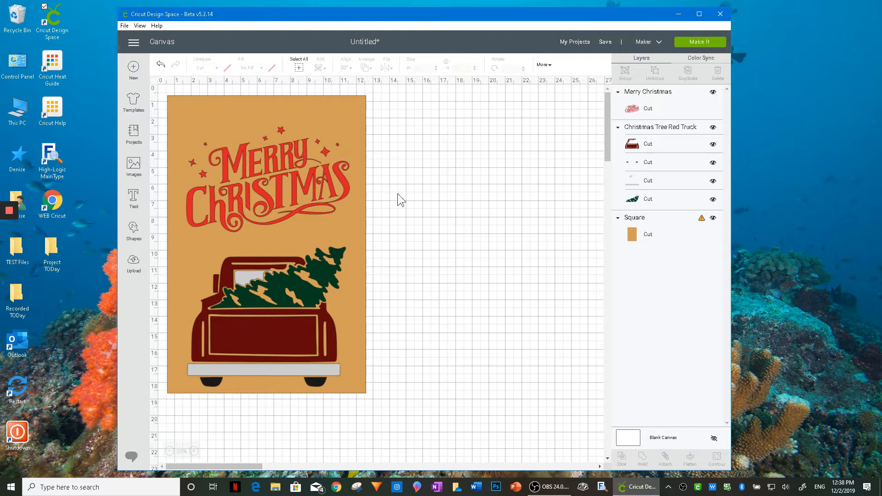
- Reduce the truck to about 9.4 by 8.3 inches and center it near the rectangle's lower edge
left_click_drag(294, 339, 297, 338)
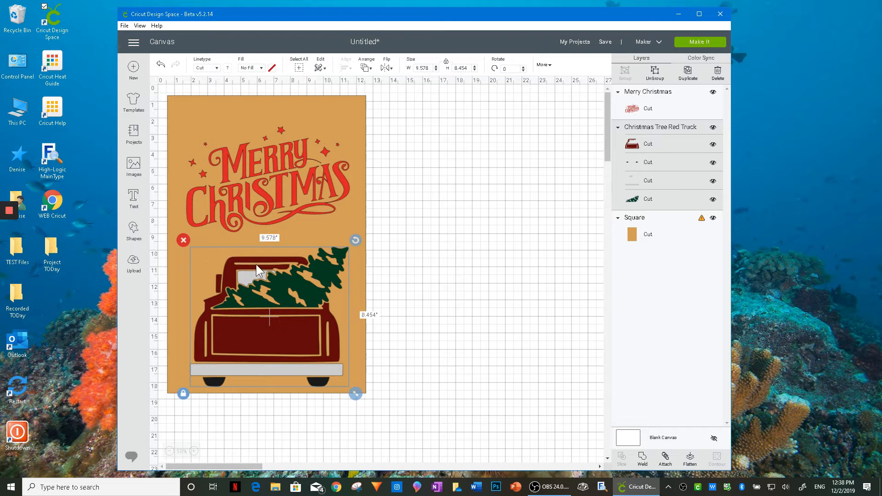
left_click(255, 191)
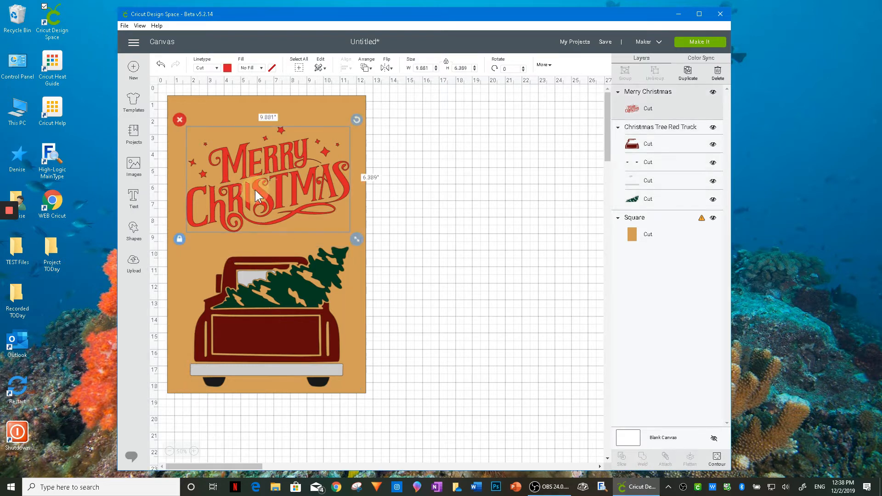
left_click(276, 321)
left_click_drag(356, 395, 351, 390)
left_click_drag(273, 345, 272, 352)
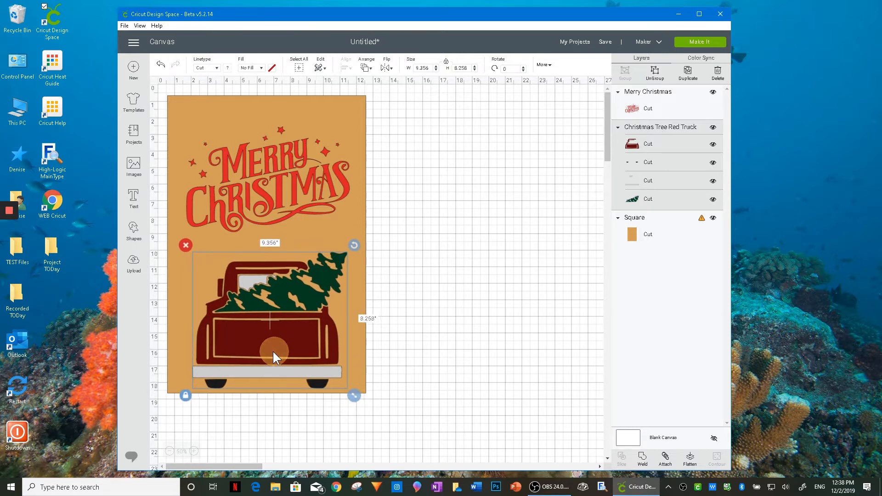
- Enlarge the Merry Christmas lettering to about 11.2 by 7.2 inches, nearly spanning the rectangle's width
left_click(285, 191)
left_click_drag(359, 238, 371, 250)
left_click_drag(297, 204, 286, 208)
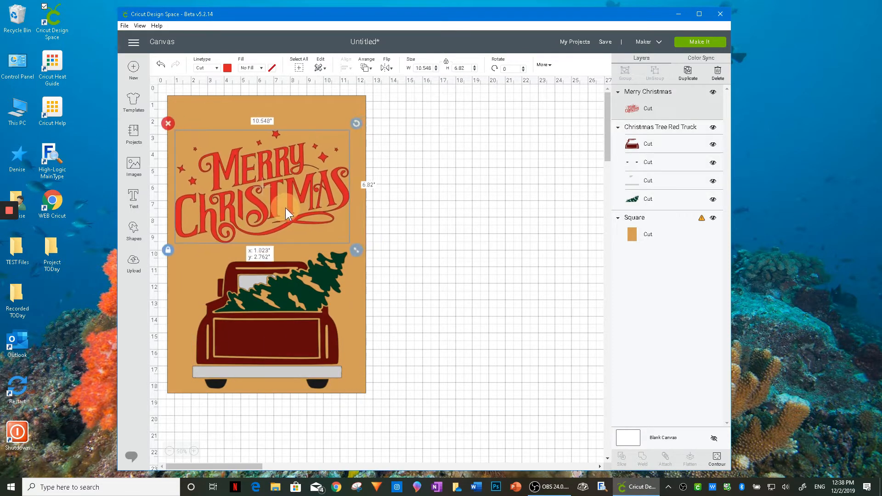
left_click_drag(359, 246, 370, 250)
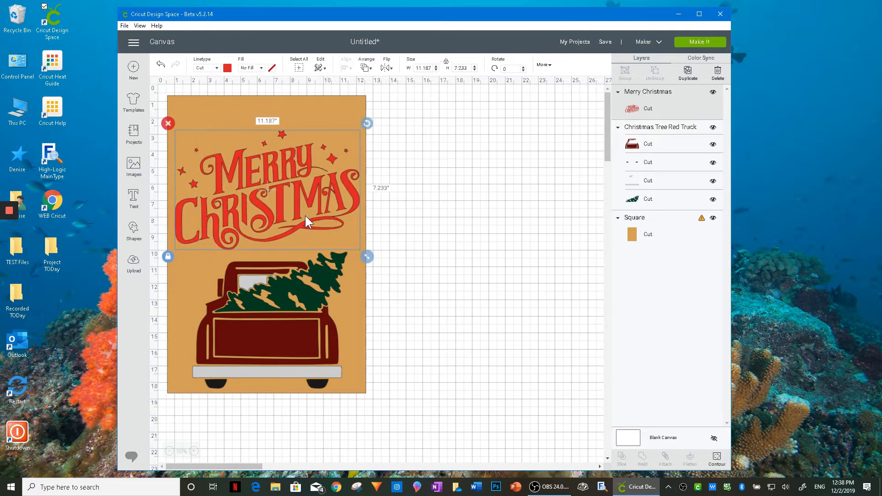
- Recolor the Merry Christmas lettering light orange
left_click(270, 345)
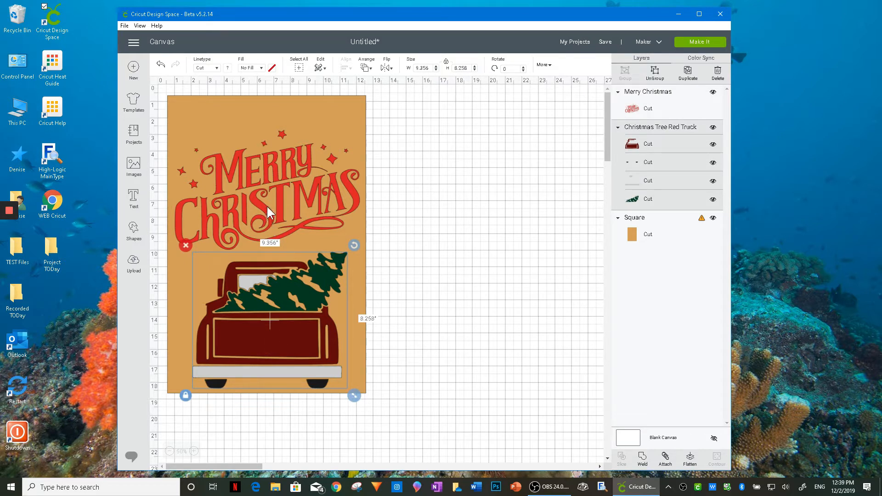
left_click(280, 205)
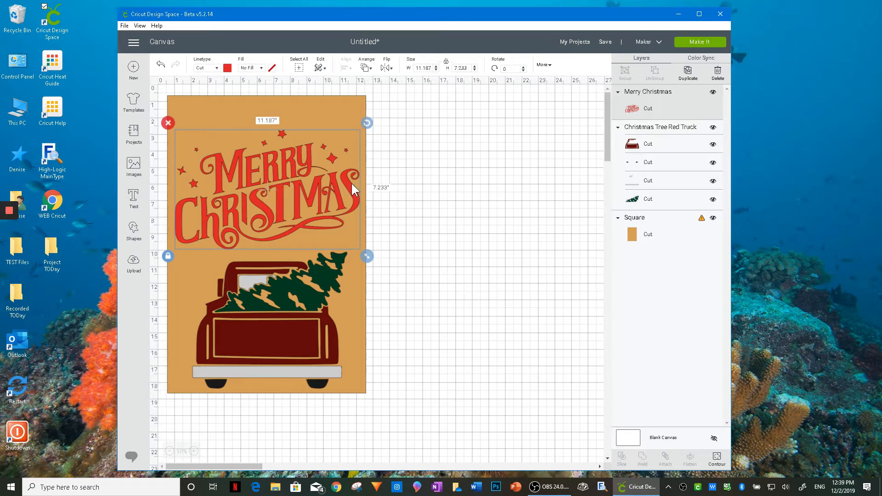
left_click(227, 68)
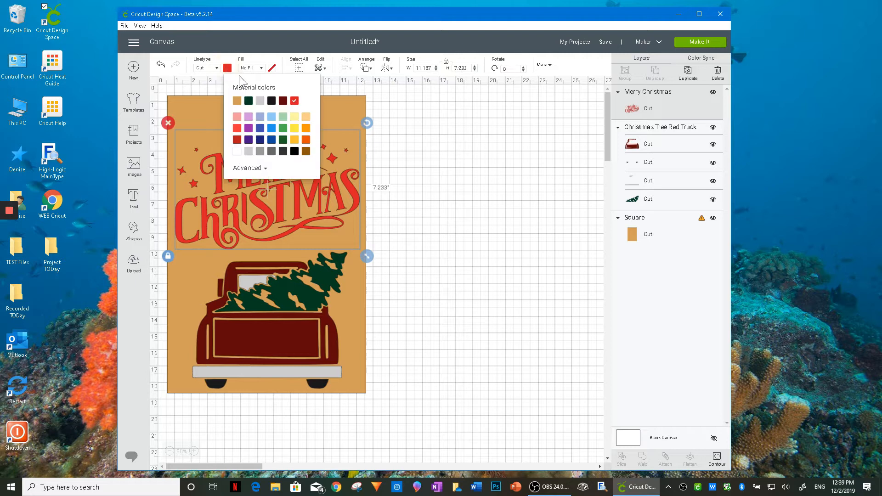
left_click(306, 118)
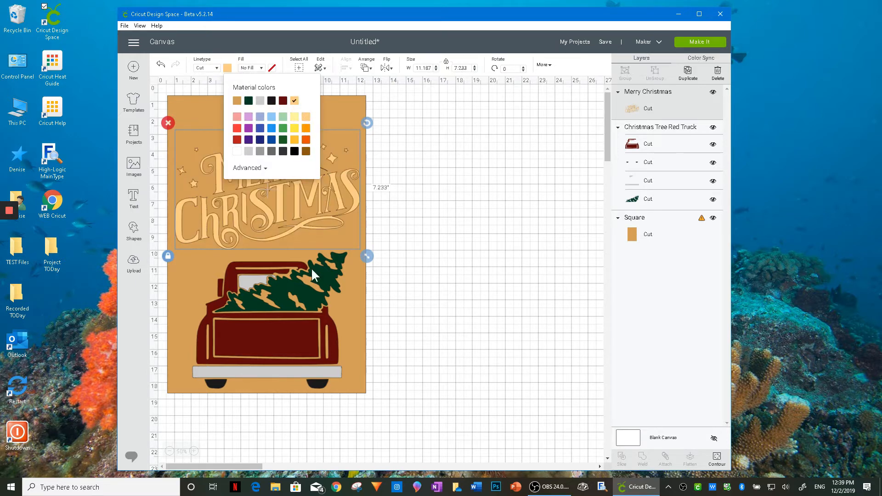
- Recolor the truck's dark red body layer bright red
left_click(290, 346)
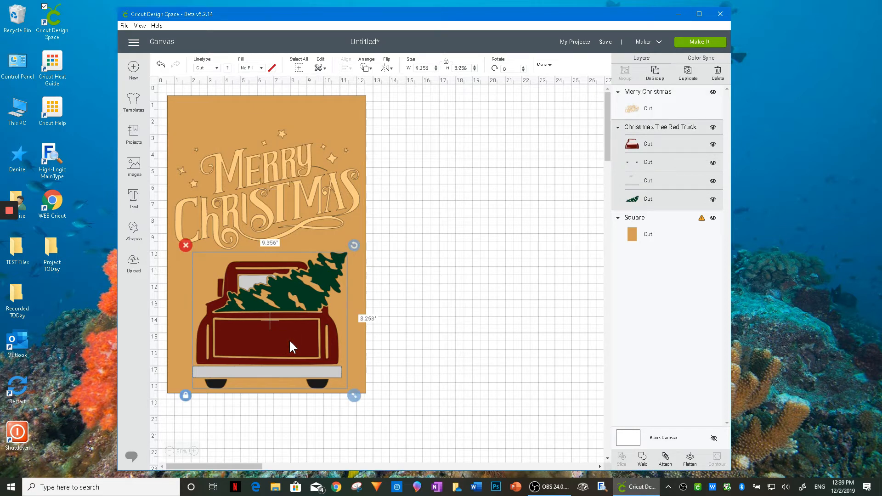
left_click(630, 145)
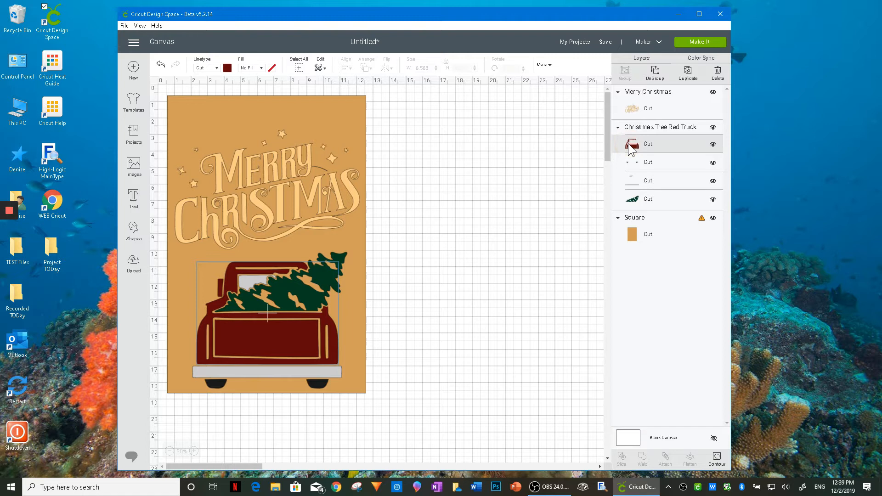
left_click(226, 68)
left_click(235, 131)
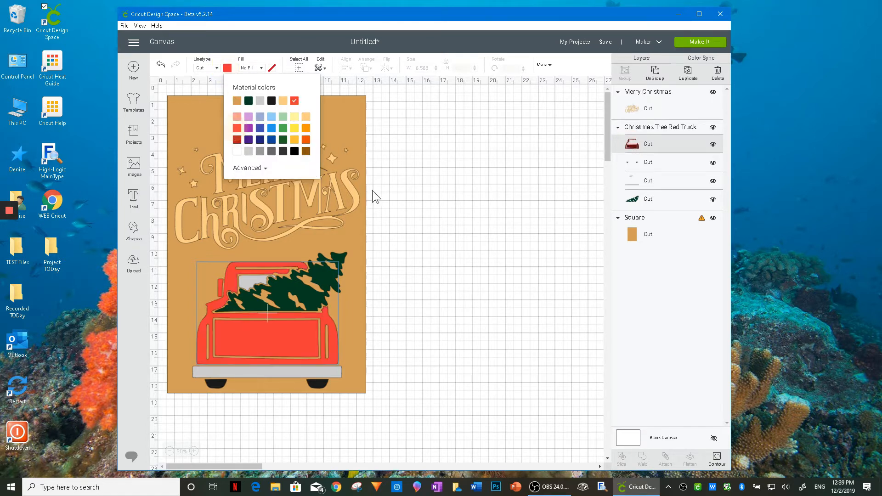
left_click(402, 228)
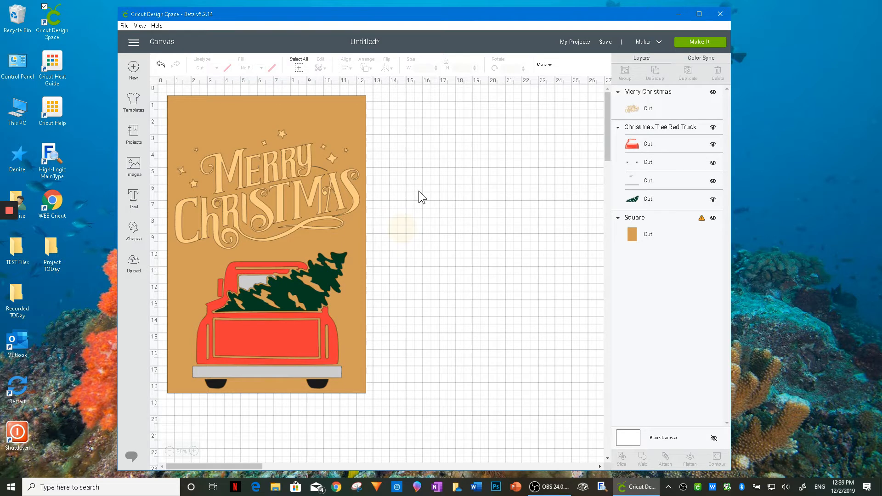
- Recolor the truck's dark tree layer medium green
left_click(326, 288)
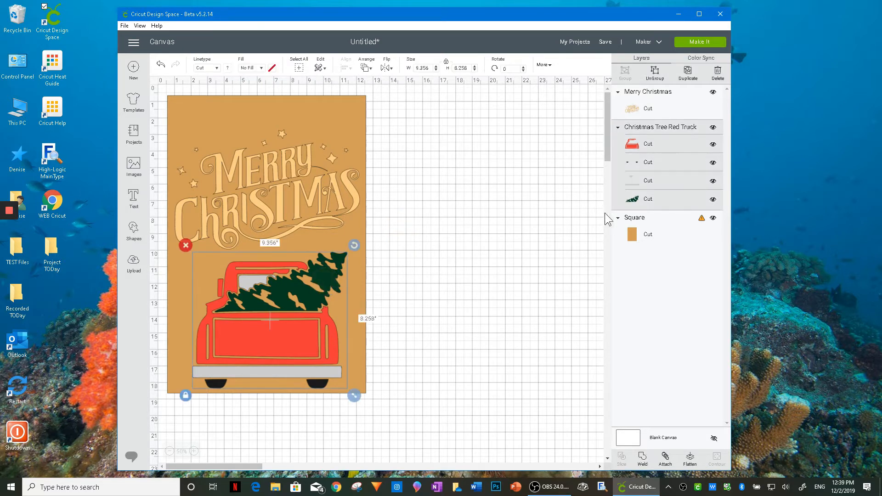
left_click(640, 198)
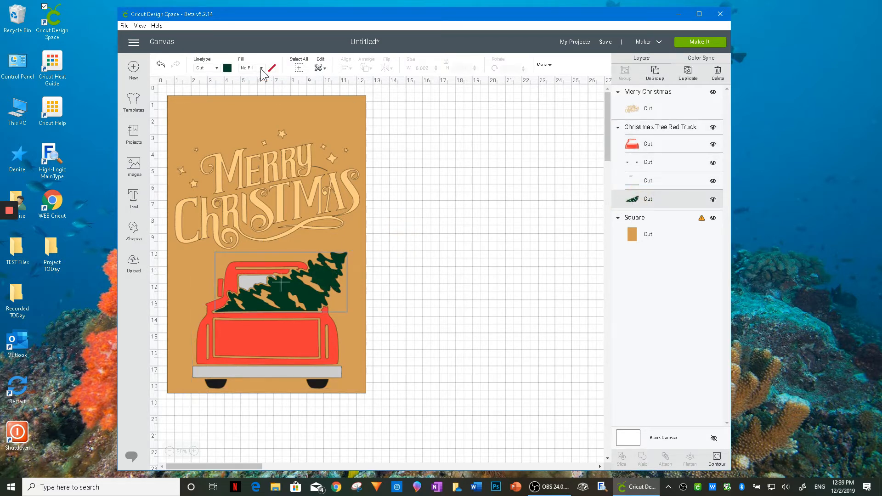
left_click(227, 68)
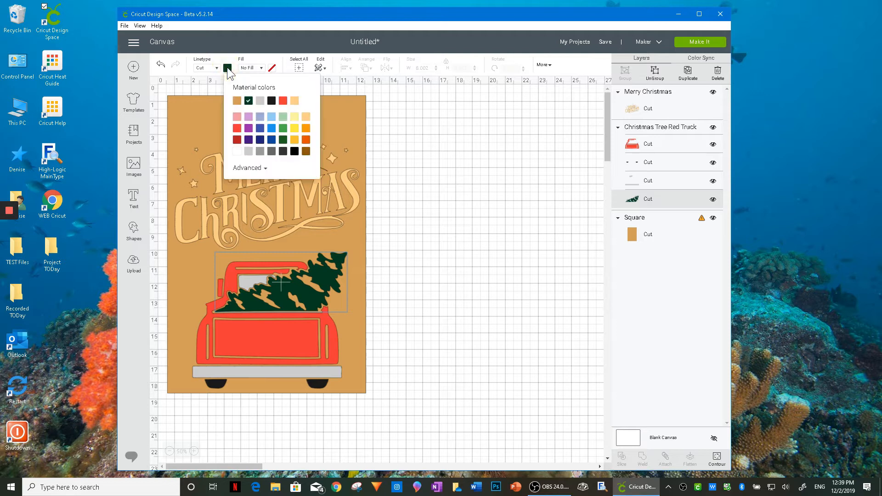
left_click(283, 129)
left_click(418, 234)
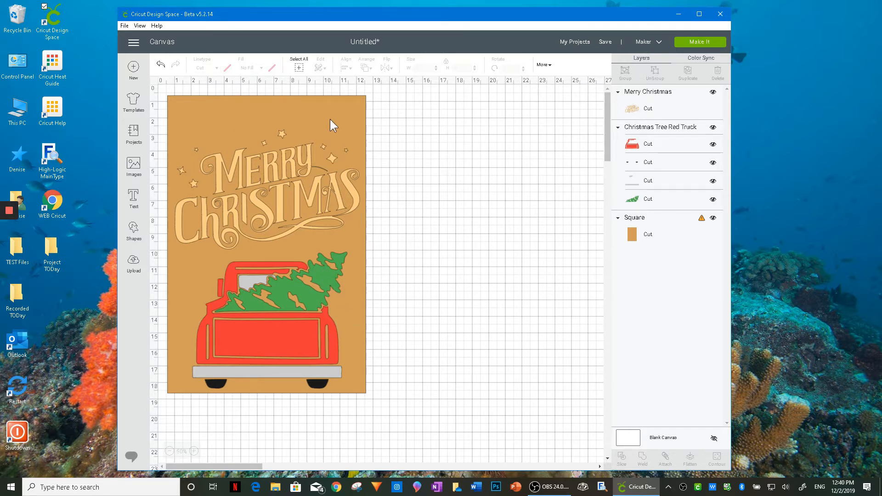
- Delete the tan background rectangle from behind the lettering and the truck
left_click(194, 451)
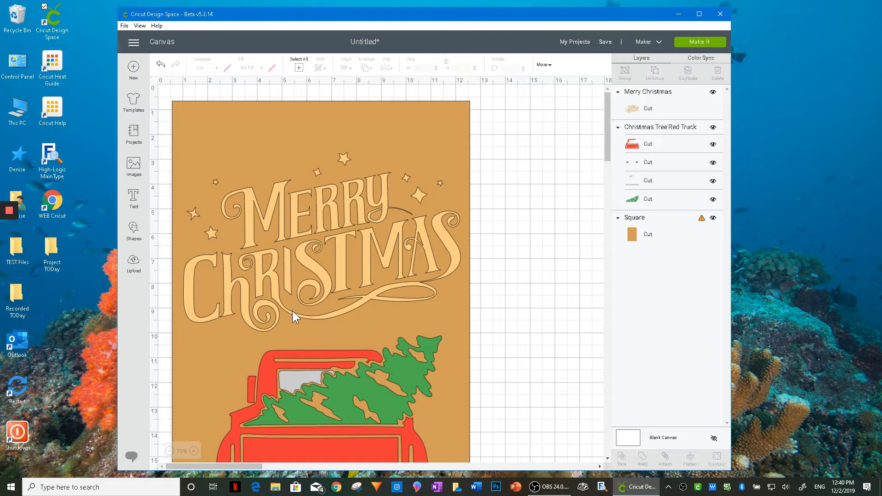
left_click(196, 452)
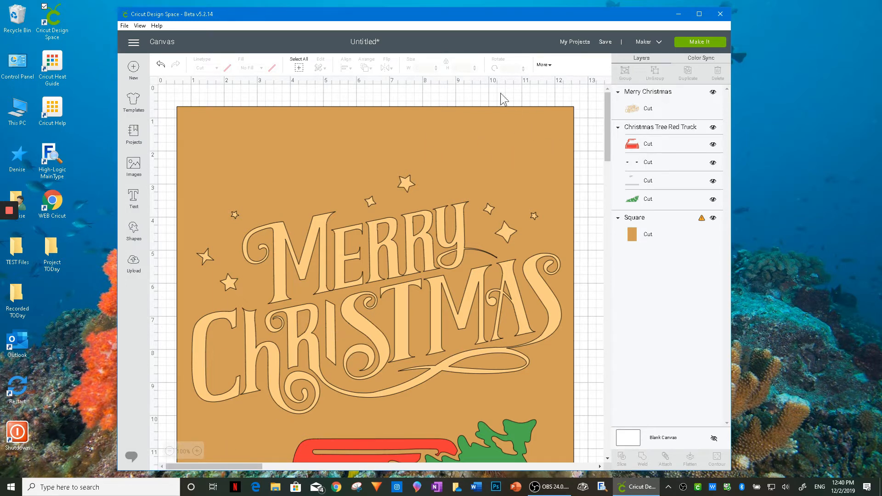
left_click(537, 125)
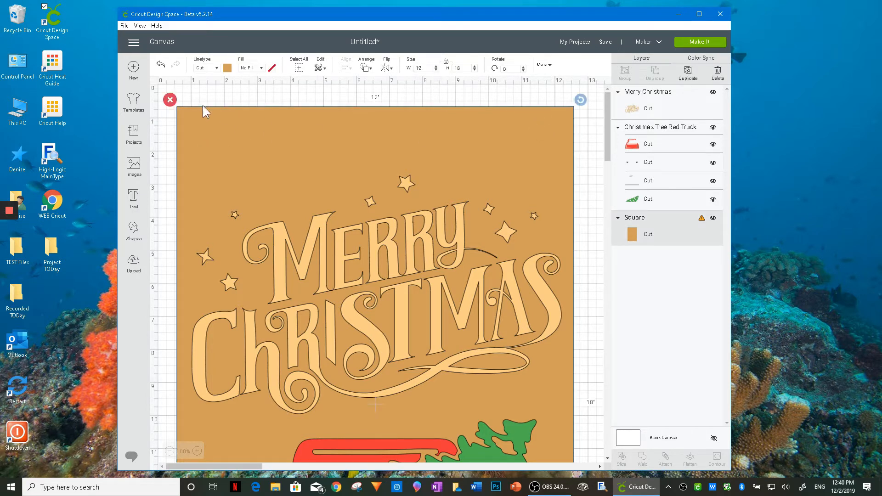
left_click(169, 98)
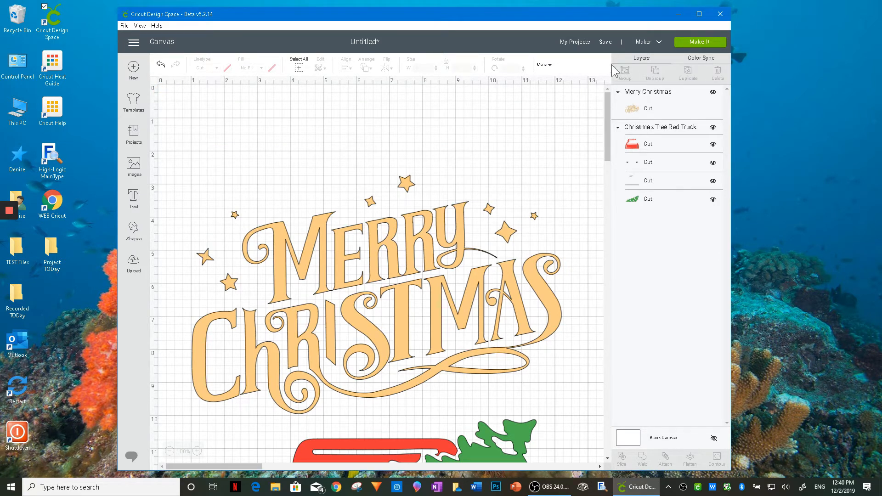
- Save the project as non-public under the name "Red Truck Garden Flag - " followed by the designer's full name
left_click(603, 41)
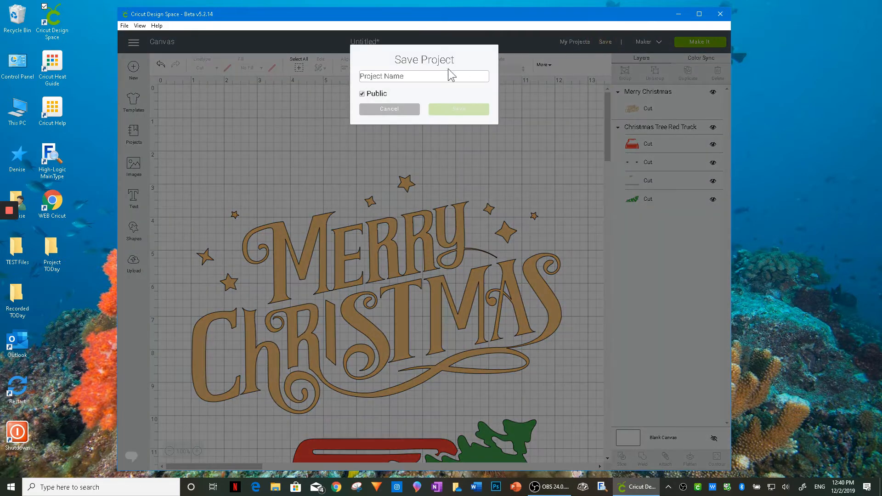
left_click(362, 94)
left_click(381, 74)
type("Red Truck")
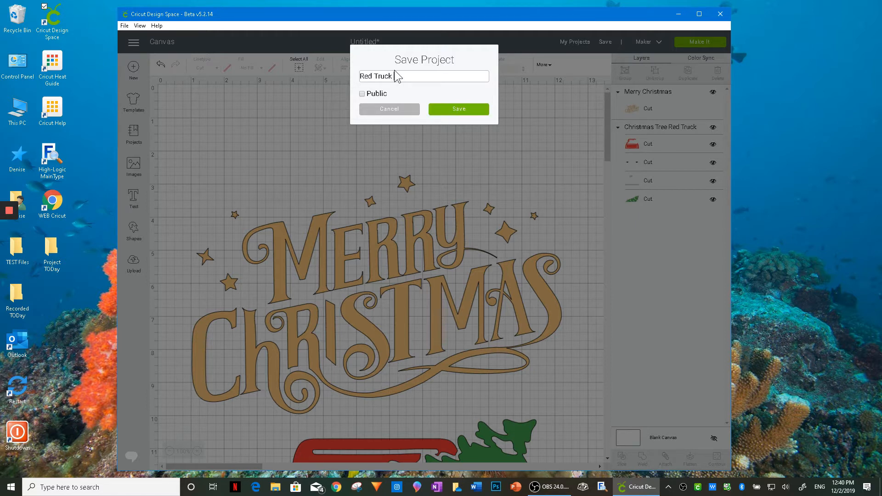
type(" Garden Flag - Denise Humphrey")
left_click(460, 112)
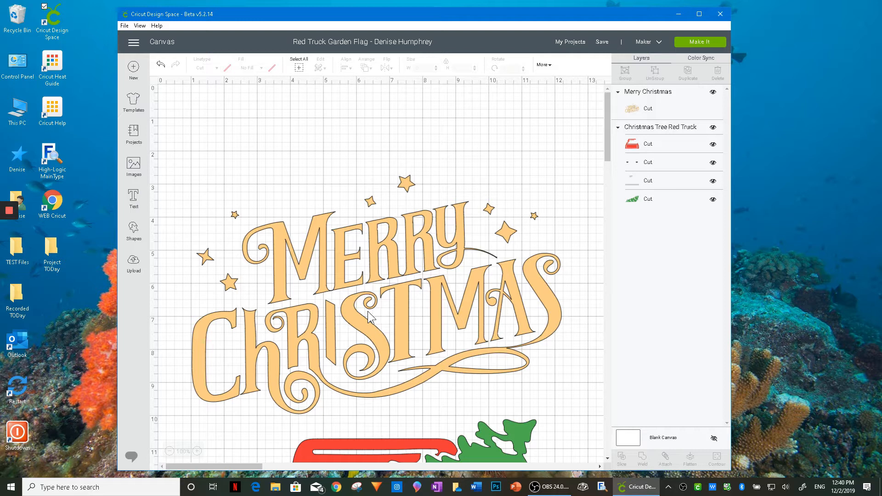
- Send the project to mat preparation and turn on Mirror for all five cutting mats
left_click(694, 45)
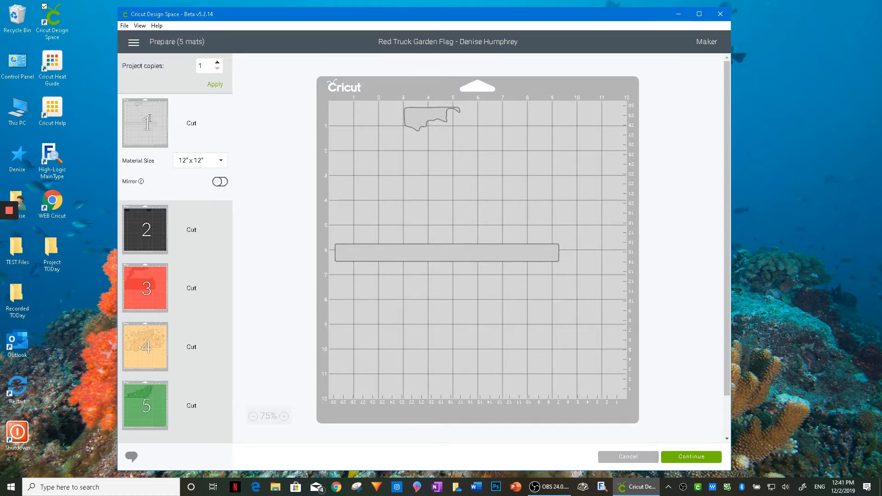
left_click(220, 183)
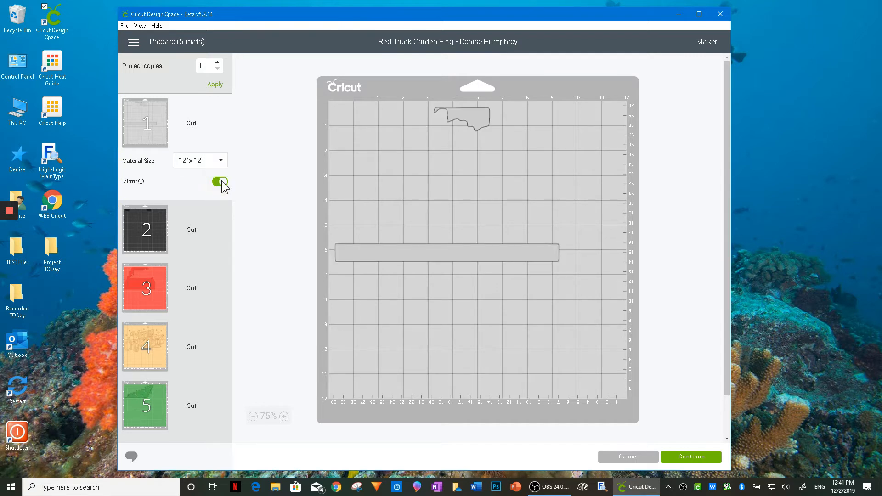
left_click(142, 231)
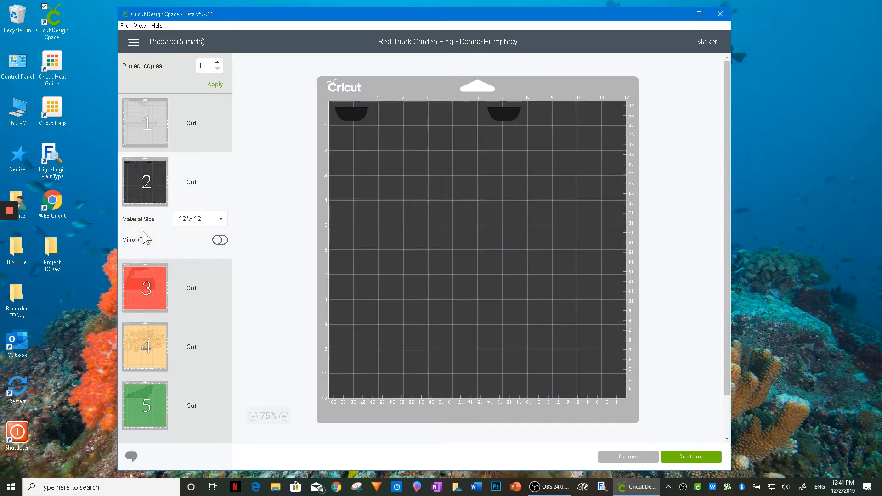
left_click(220, 240)
left_click(156, 290)
left_click(216, 299)
double_click(174, 355)
left_click(220, 358)
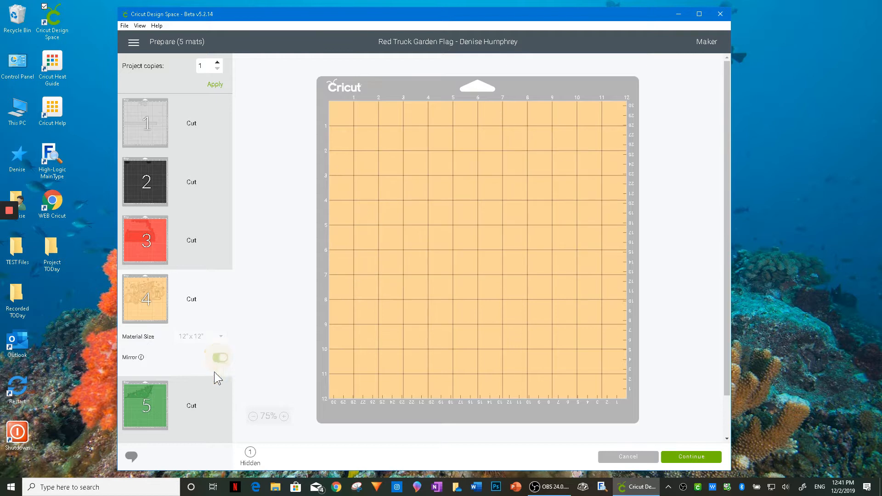
left_click(166, 420)
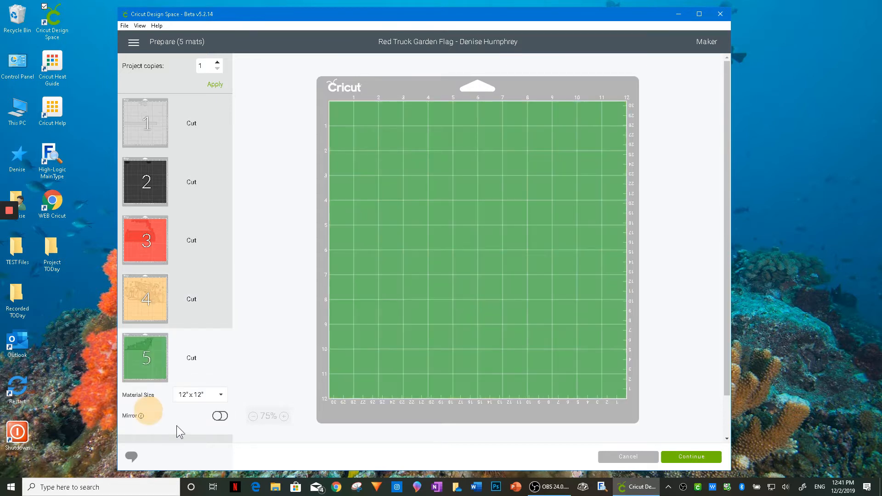
left_click(215, 418)
- Return to the first mat, continue to the cutting setup and set its material to Glitter Iron-On
left_click(209, 123)
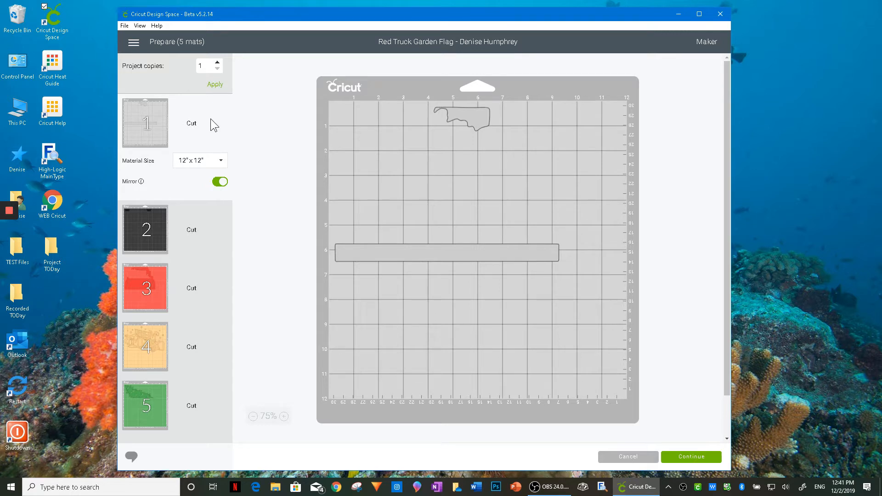
left_click(687, 459)
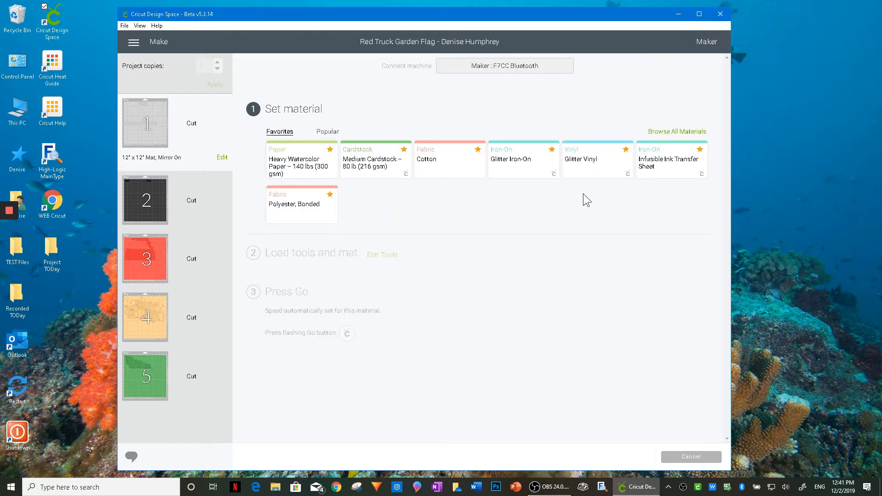
left_click(524, 163)
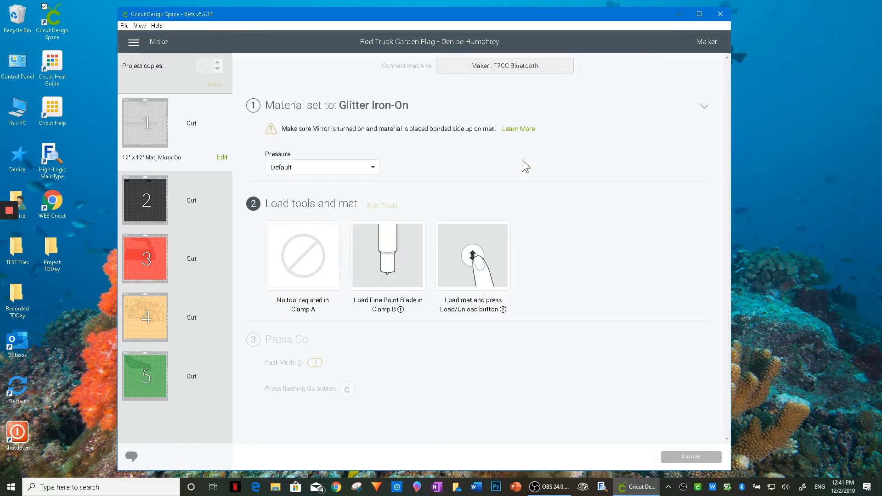